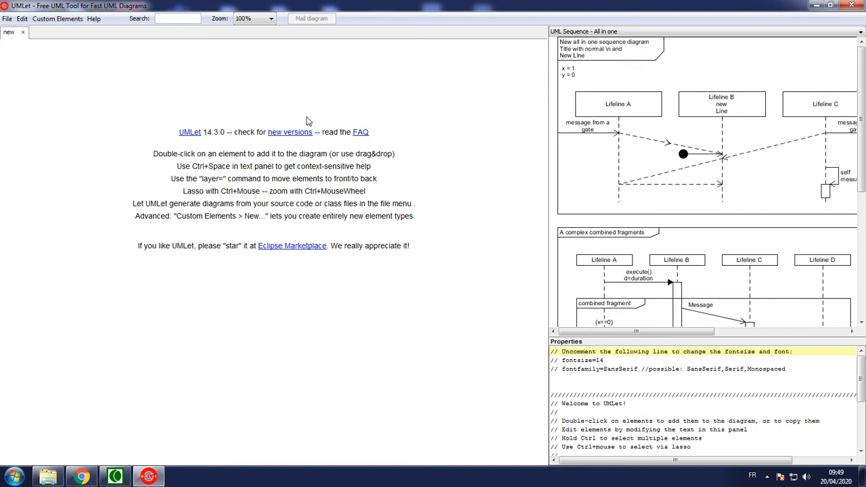
Step: Examine the elements offered in the UML Common Elements, UML Class and UML Use Case palettes
click(735, 31)
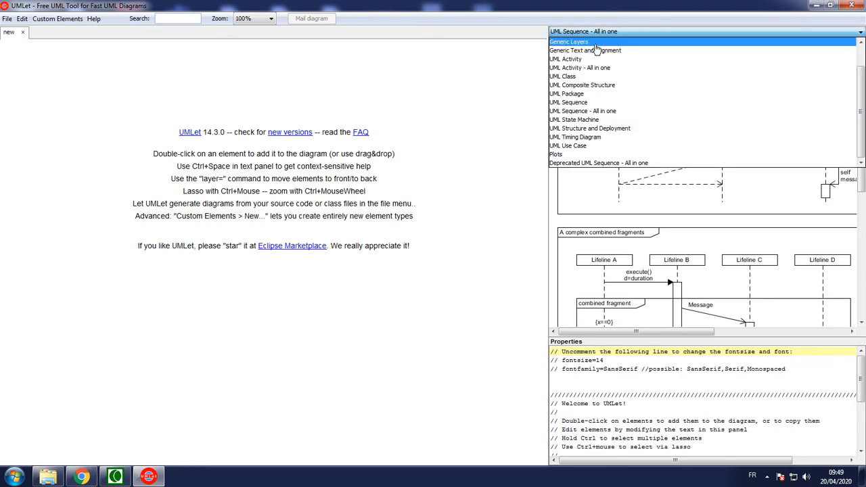
scroll(601, 74, up, 3)
click(566, 42)
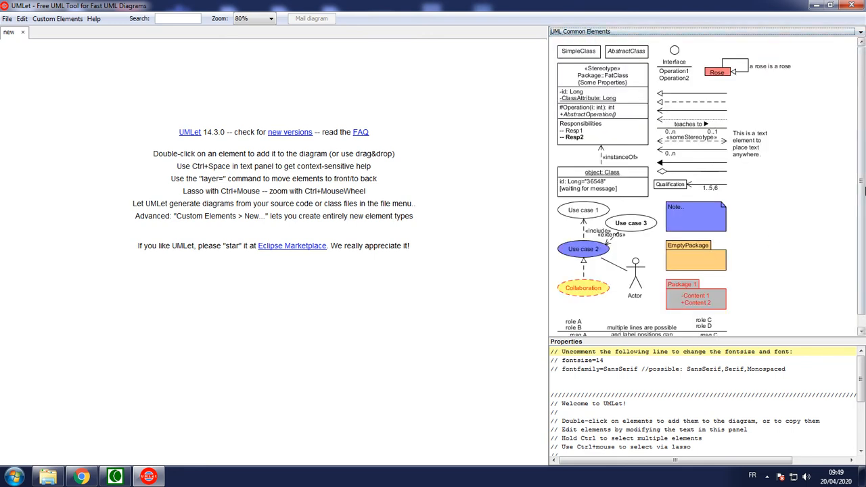
scroll(811, 230, down, 1)
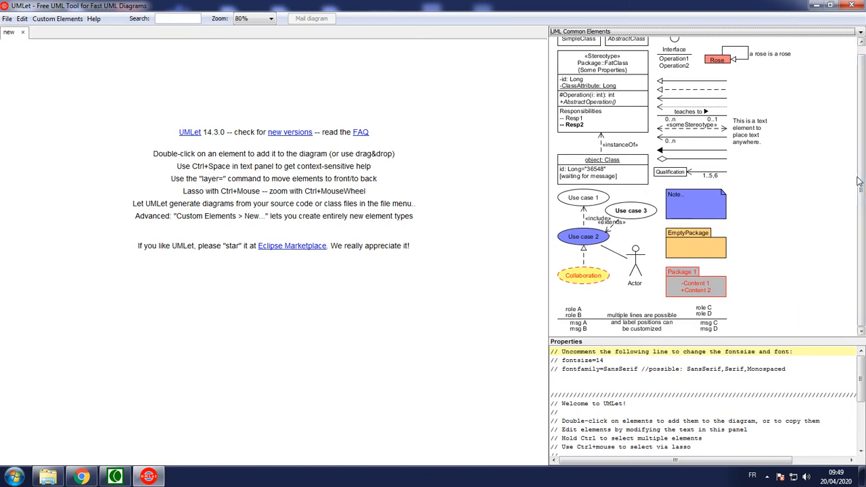
scroll(857, 181, up, 1)
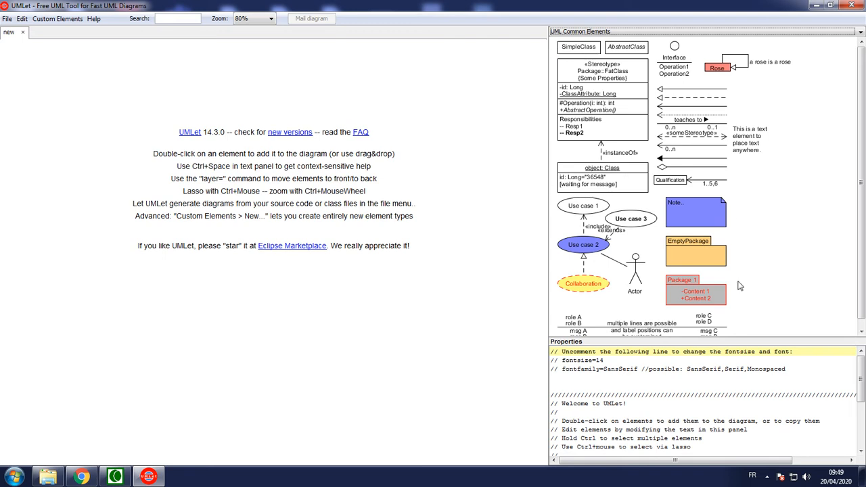
click(601, 34)
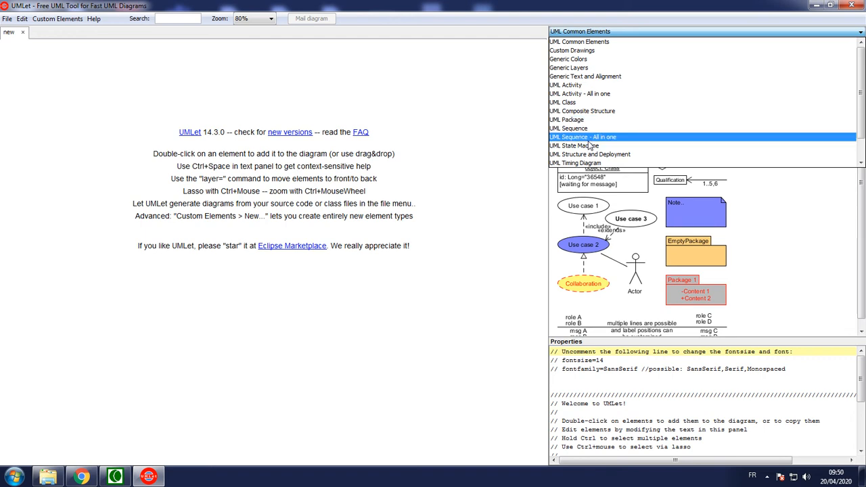
click(571, 105)
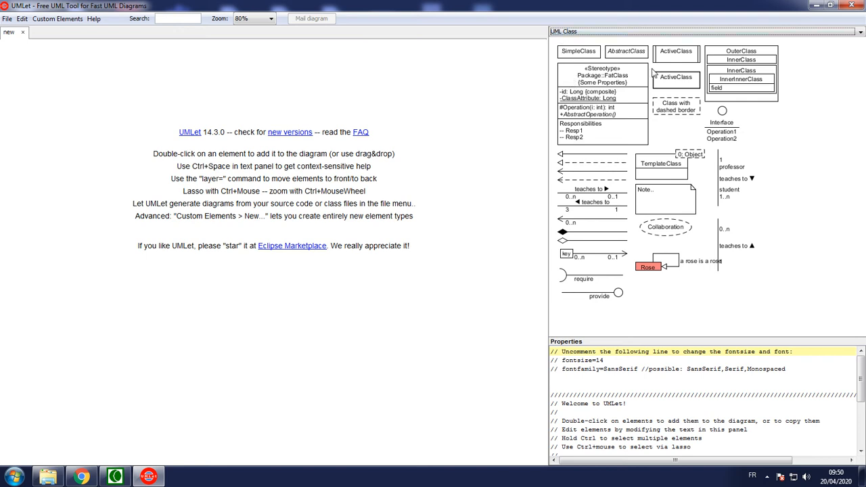
click(626, 32)
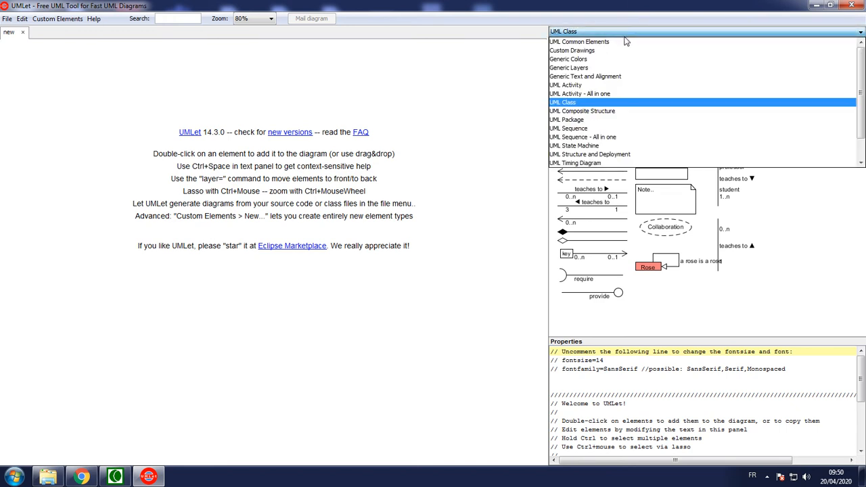
scroll(612, 139, down, 1)
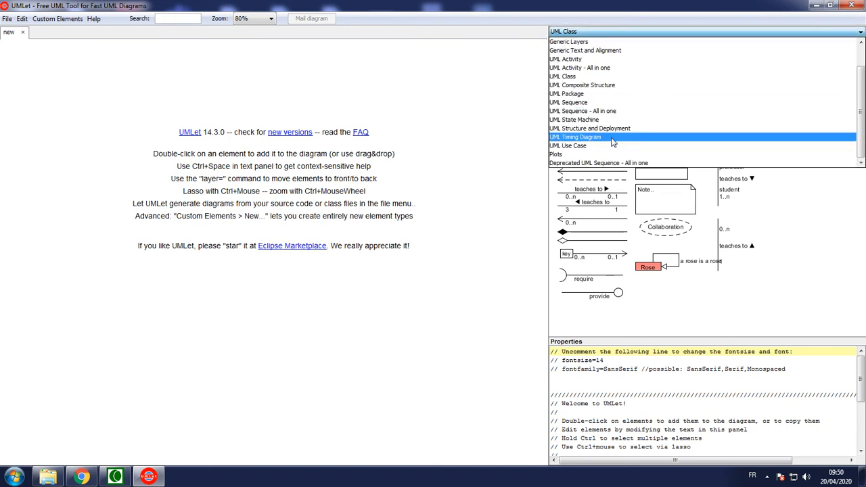
click(569, 145)
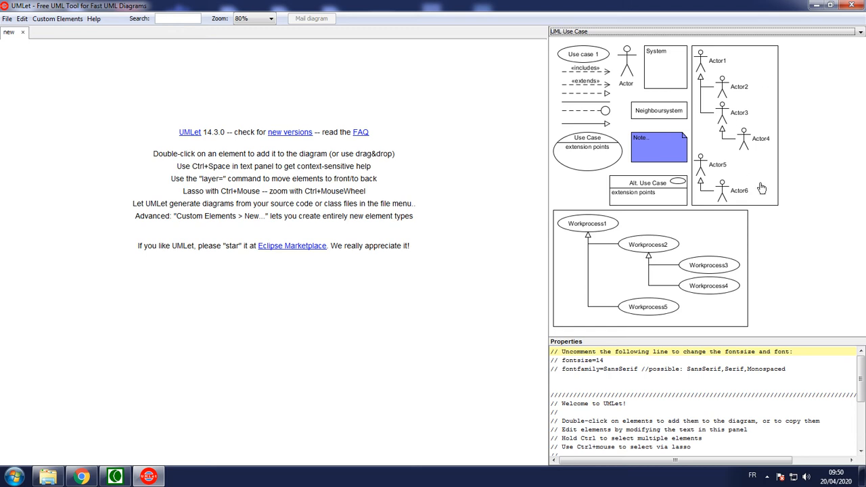
Step: Switch to the UML Sequence palette and place the :O1 and :O2 objects side by side near the top of the diagram
click(605, 32)
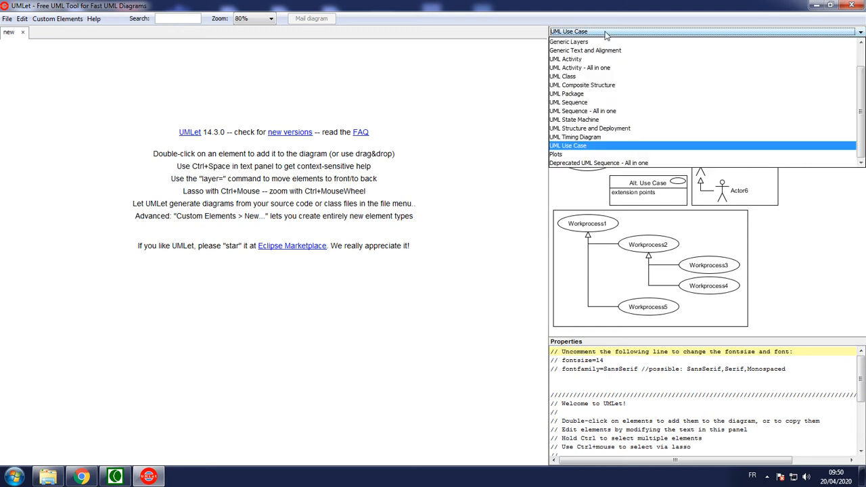
click(573, 104)
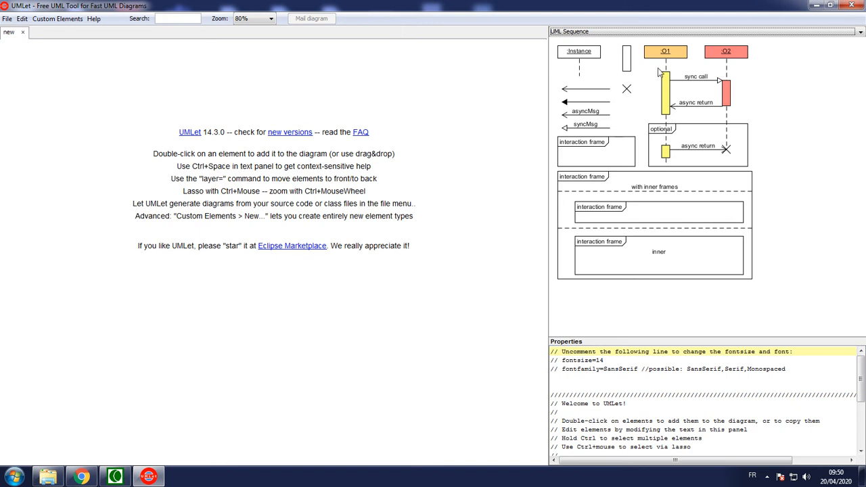
drag(664, 53, 177, 102)
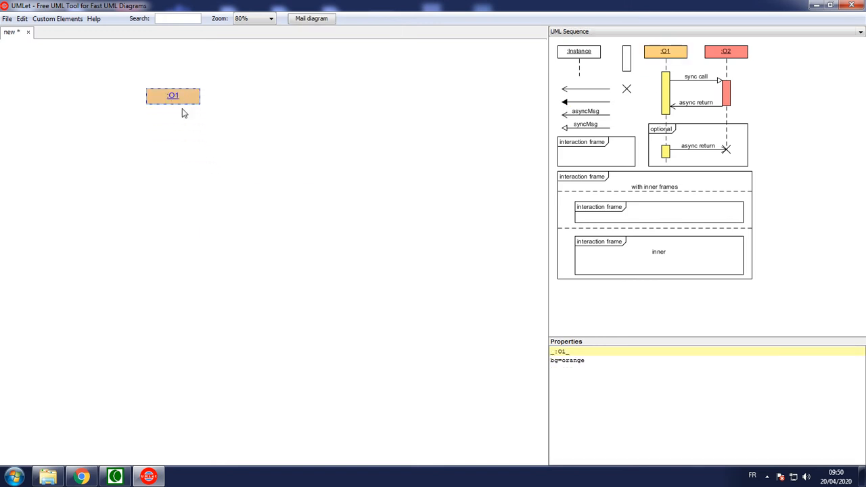
drag(730, 55, 357, 100)
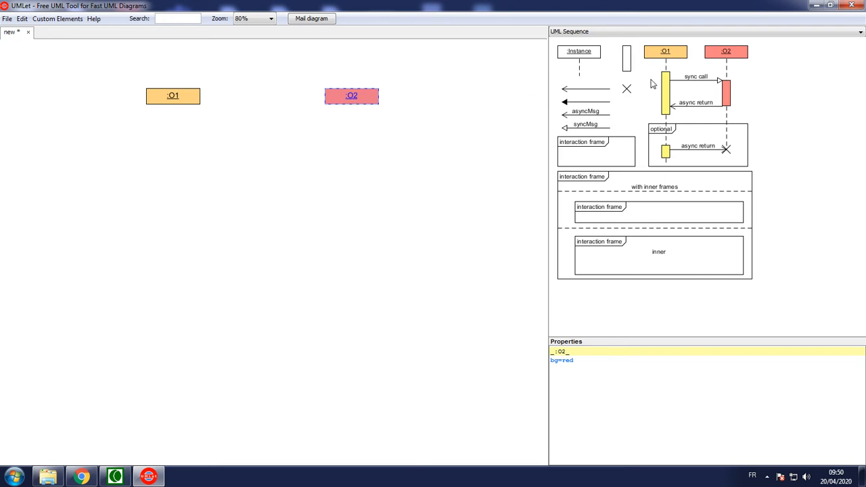
Step: Add a long dashed lifeline beneath :O1 and place a copy of it beneath :O2
click(665, 64)
drag(665, 64, 175, 416)
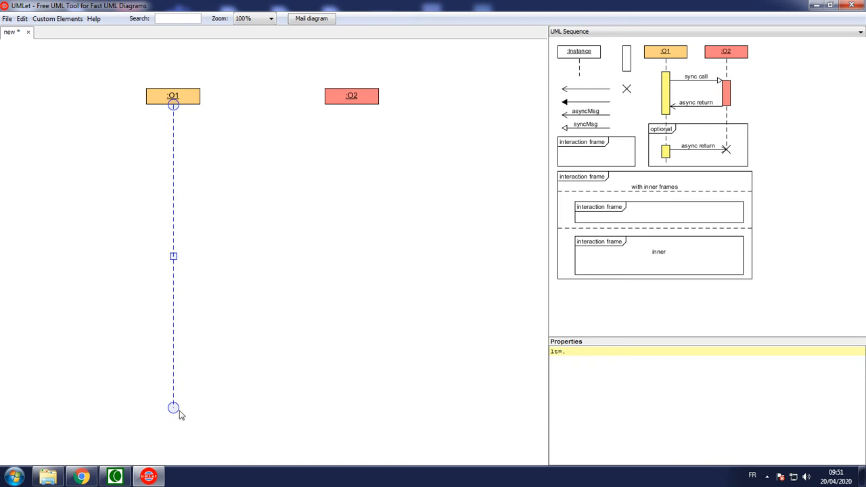
key(ctrl+v)
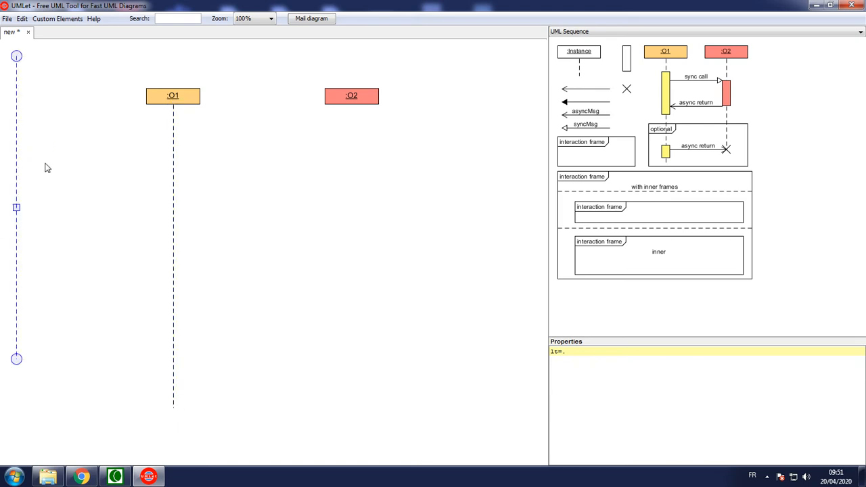
drag(16, 205, 351, 256)
click(392, 265)
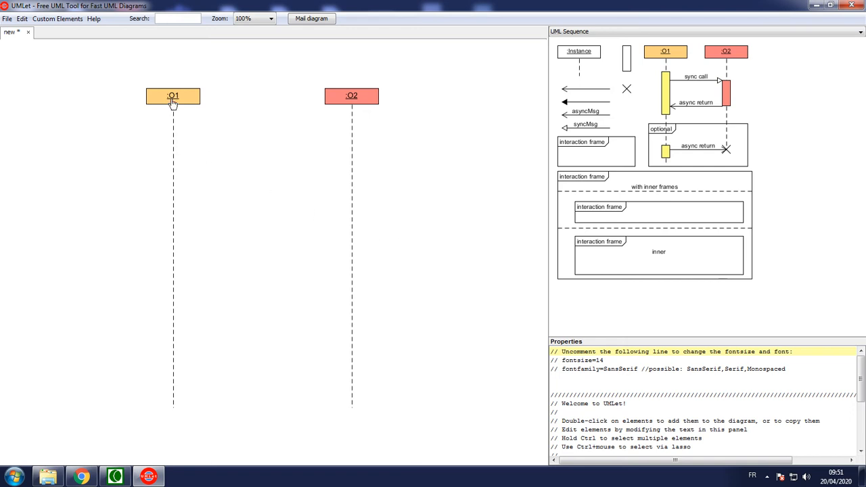
Step: Add a synchronous call message from the :O1 lifeline to the :O2 lifeline and label it Requete()
click(693, 81)
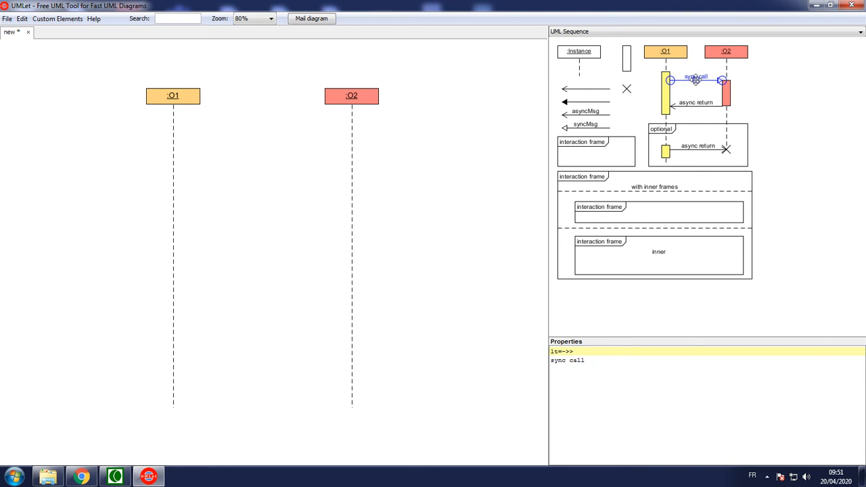
drag(694, 82, 356, 140)
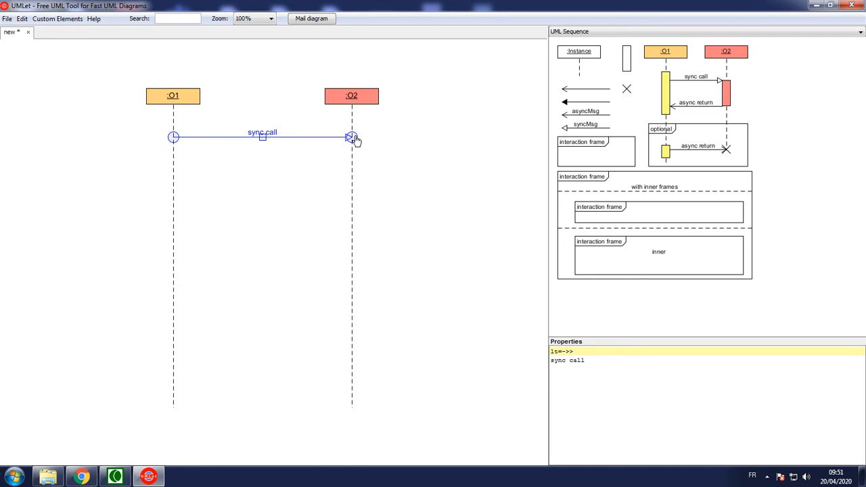
drag(590, 360, 520, 367)
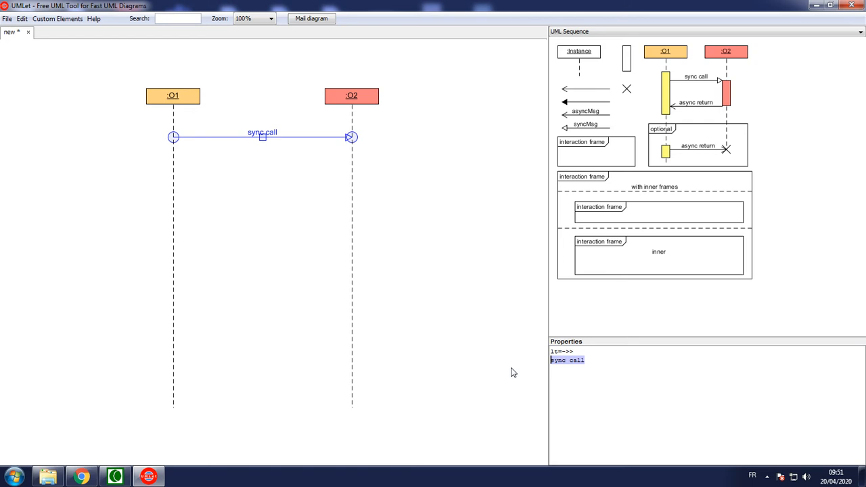
key(Delete)
text(Requete)
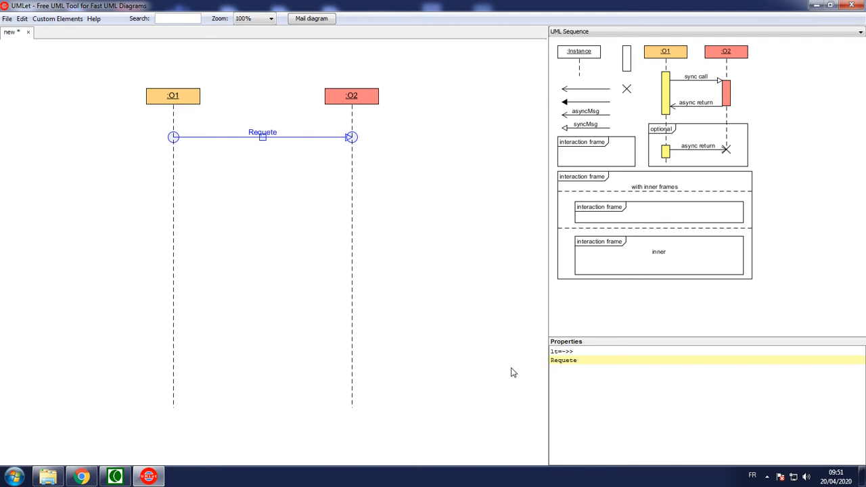
text(())
click(512, 368)
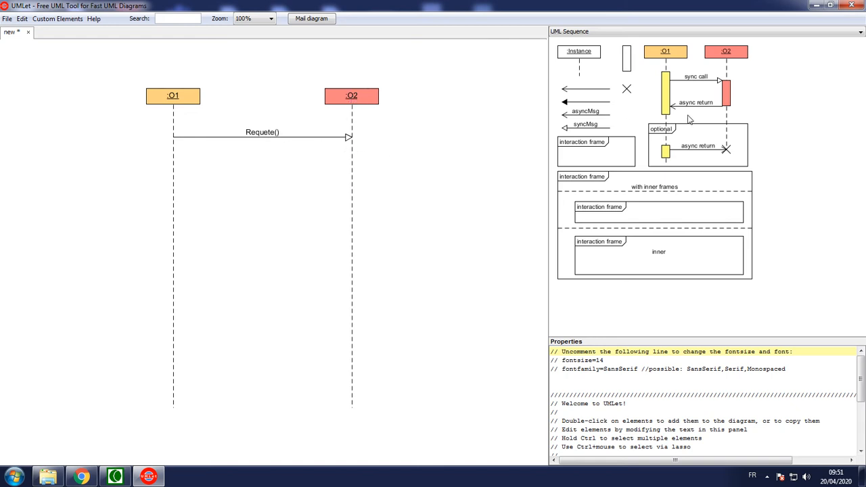
Step: Place an activation bar on the :O2 lifeline just below the Requete() message and set its background to black
click(665, 94)
drag(666, 95, 357, 180)
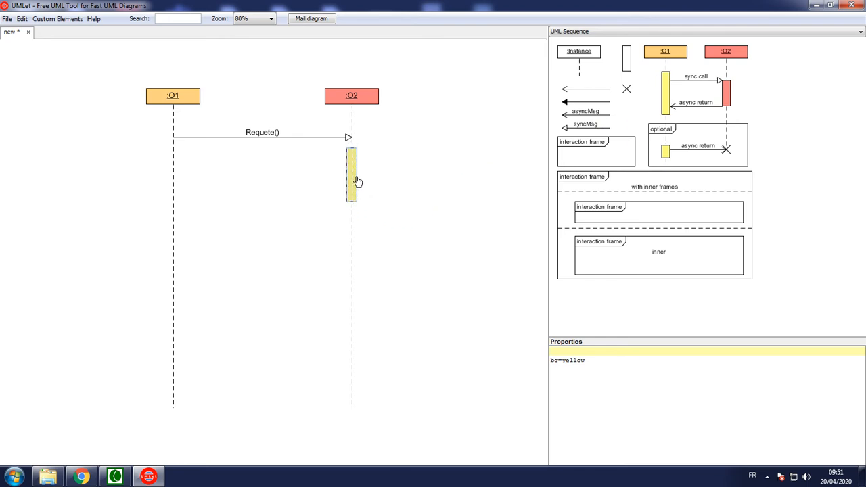
double_click(575, 360)
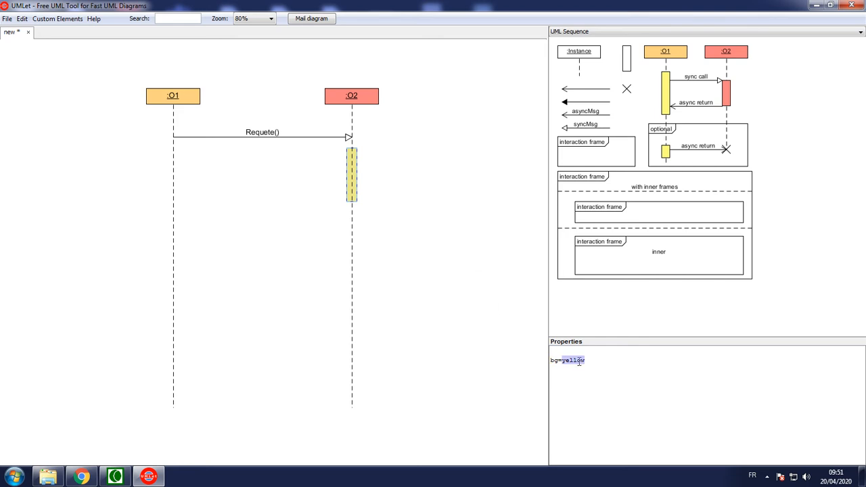
text(black)
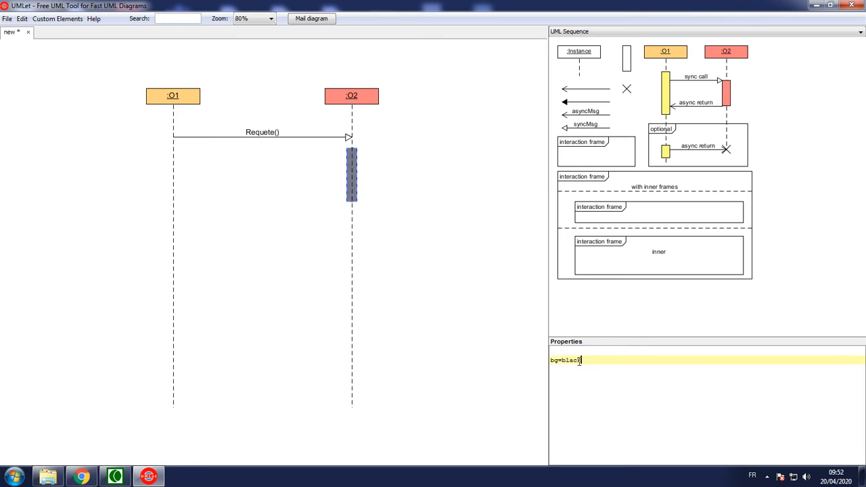
click(472, 343)
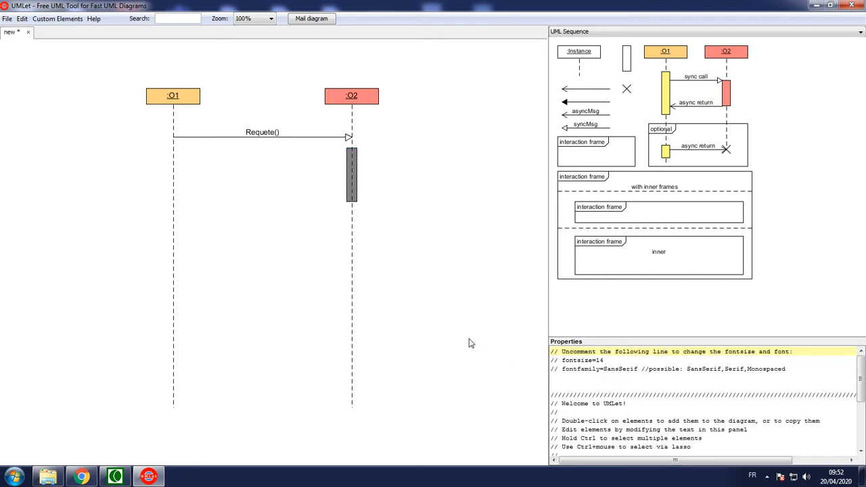
Step: Set the background of the activation bar on the :O2 lifeline to blue
click(358, 186)
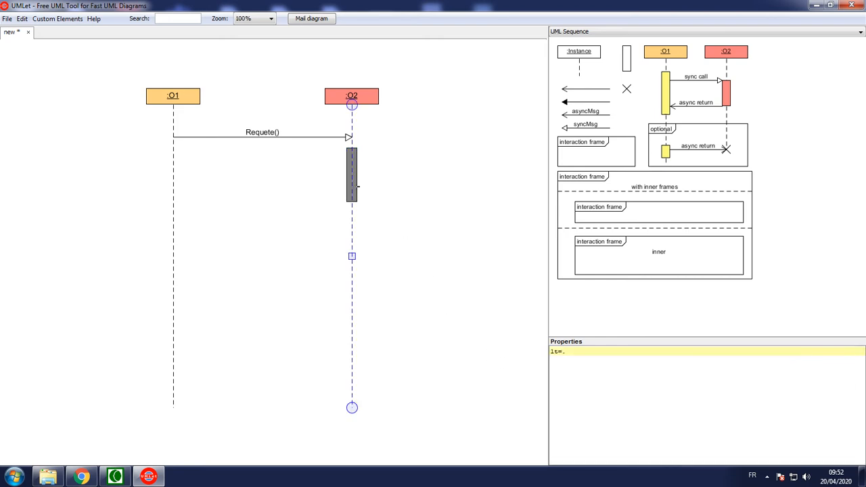
click(355, 171)
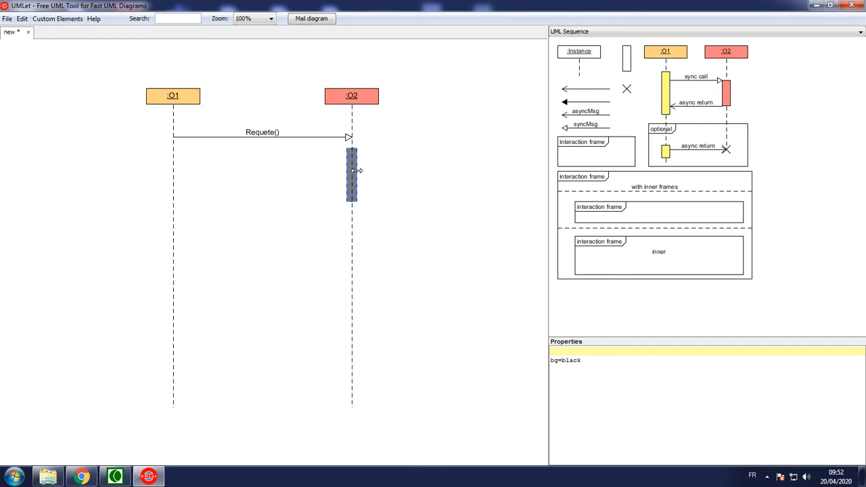
click(350, 161)
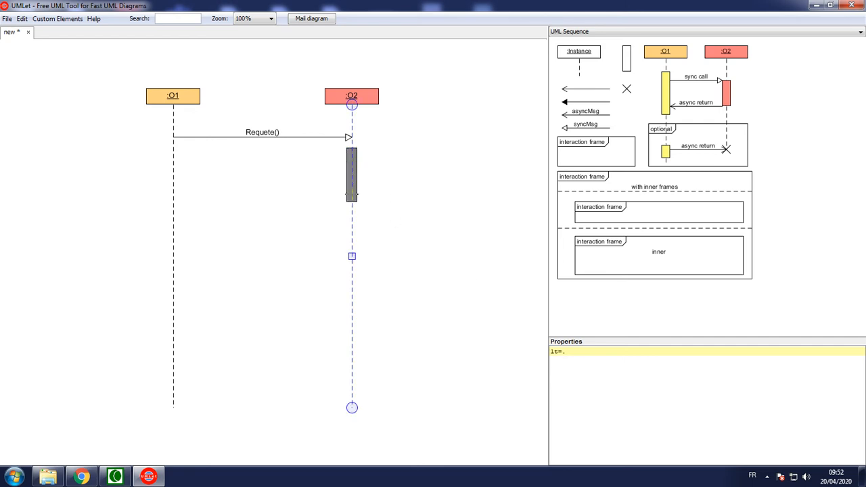
click(377, 217)
click(356, 198)
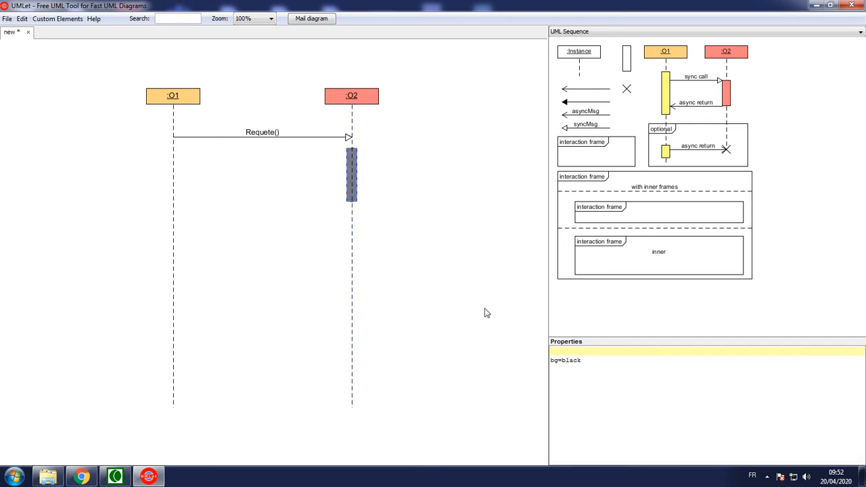
double_click(571, 359)
text(blue)
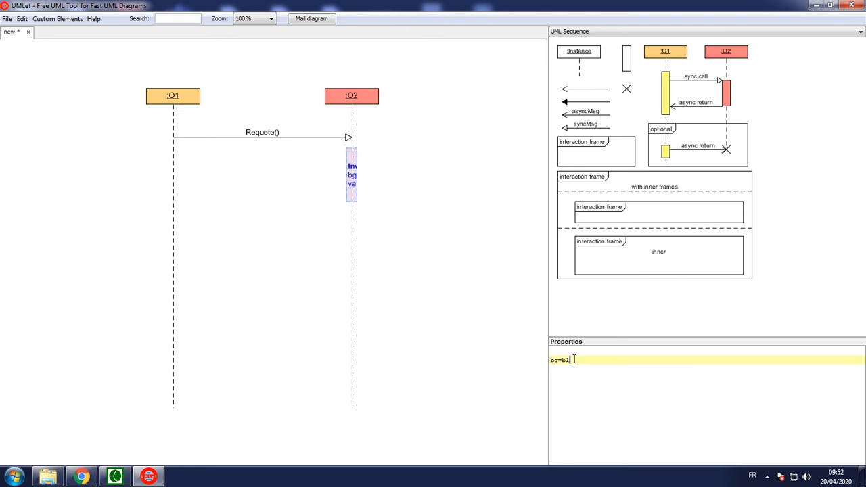
click(490, 318)
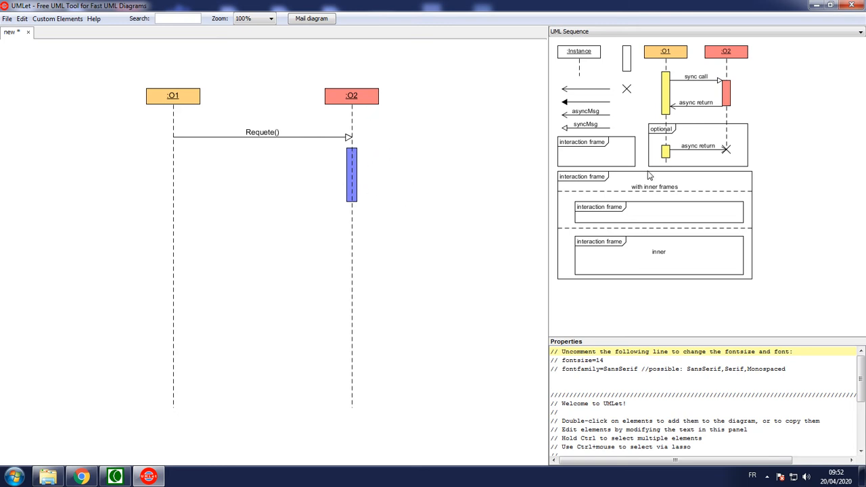
Step: Add a self-message arrow as a rectangular loop that leaves and returns to the activation bar on the :O2 lifeline
click(588, 88)
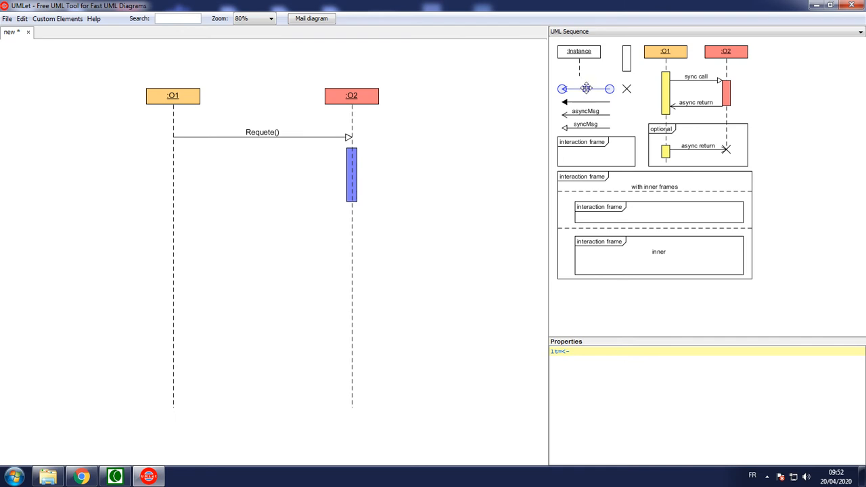
drag(585, 89, 438, 181)
drag(367, 181, 363, 192)
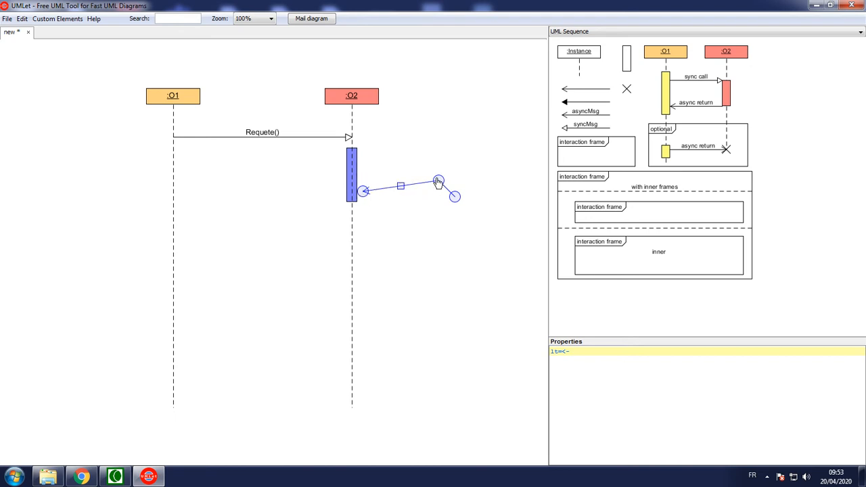
drag(438, 181, 418, 199)
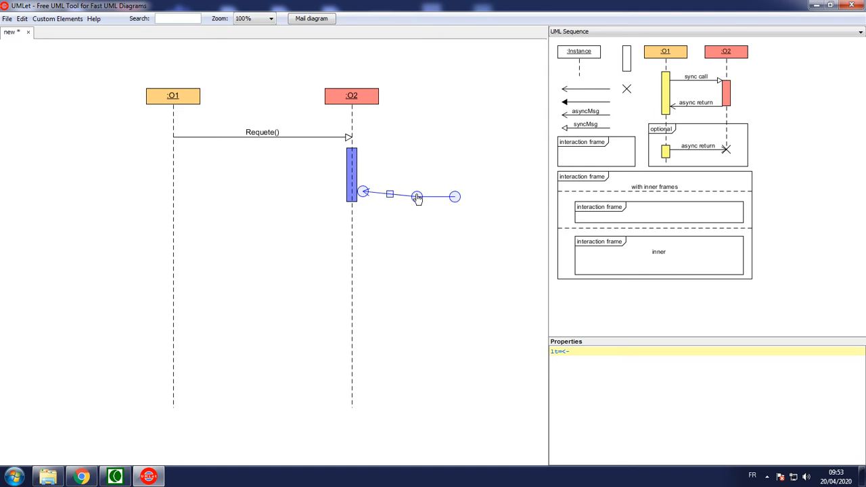
drag(417, 197, 418, 192)
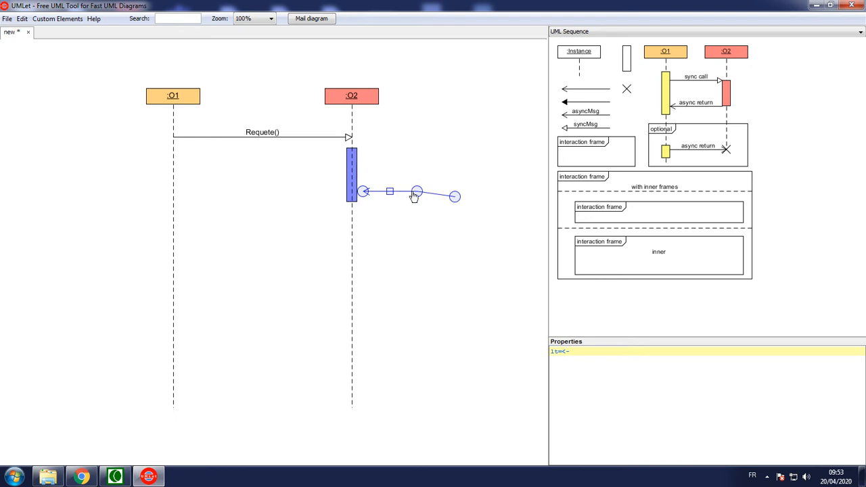
drag(416, 191, 422, 154)
drag(422, 163, 357, 158)
drag(439, 163, 422, 160)
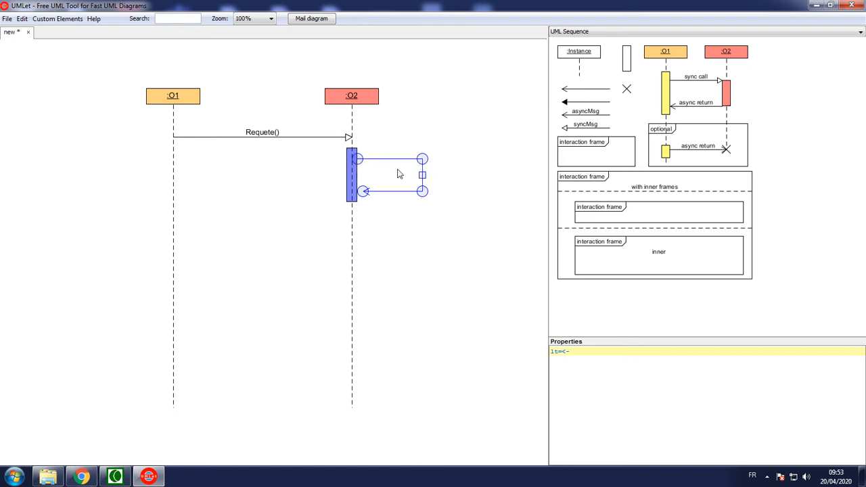
drag(364, 194, 359, 193)
click(405, 221)
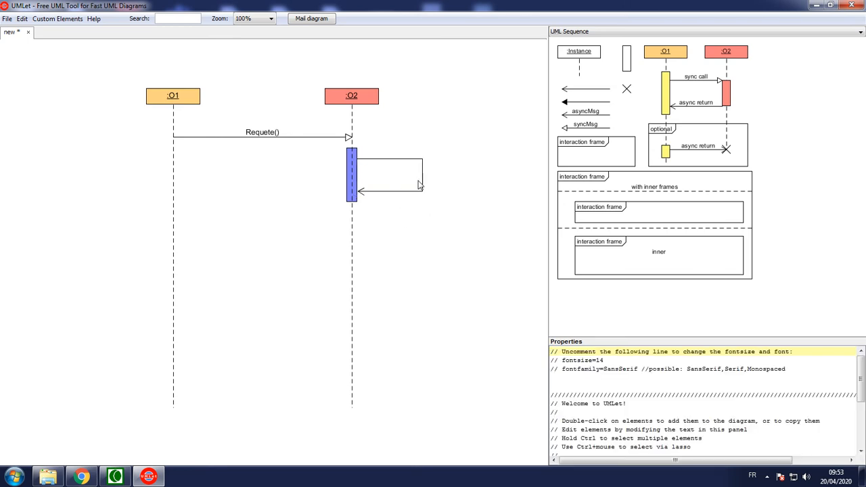
Step: Label the self-message on the :O2 activation bar Verification()
click(410, 192)
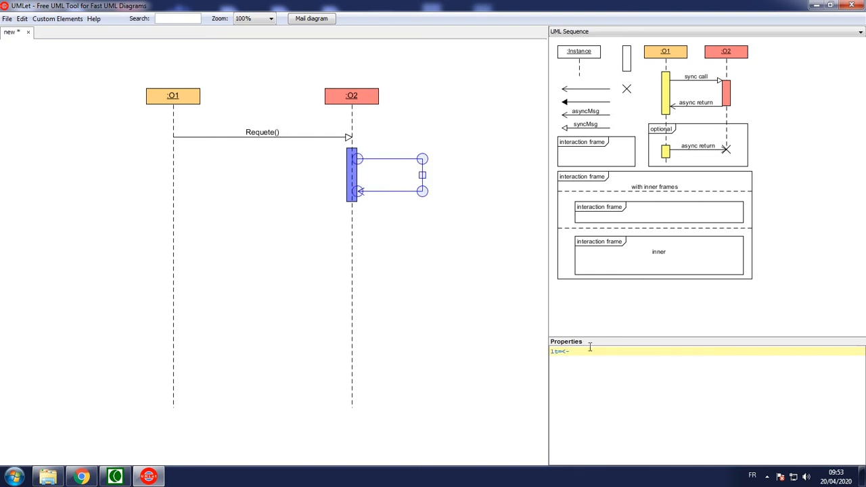
click(630, 346)
key(Return)
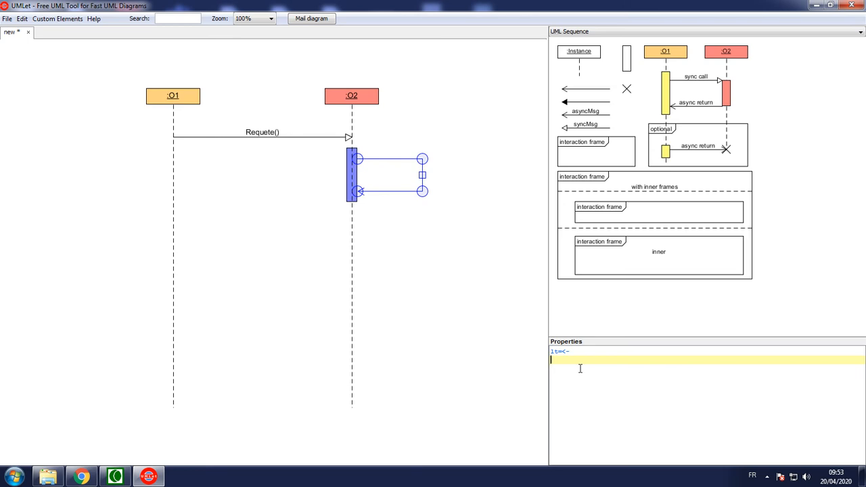
text(Verification()
click(442, 257)
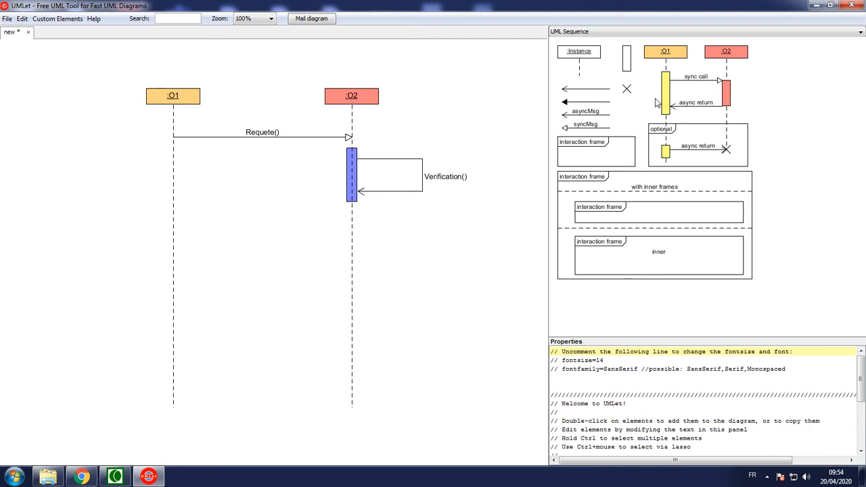
Step: Add an async return message from the :O2 lifeline to the :O1 lifeline, just below the activation bar
click(695, 108)
drag(696, 107, 175, 220)
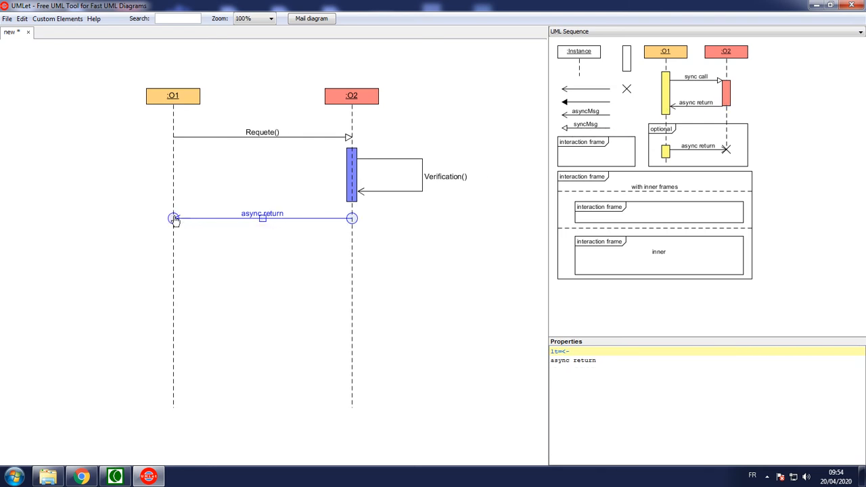
click(460, 273)
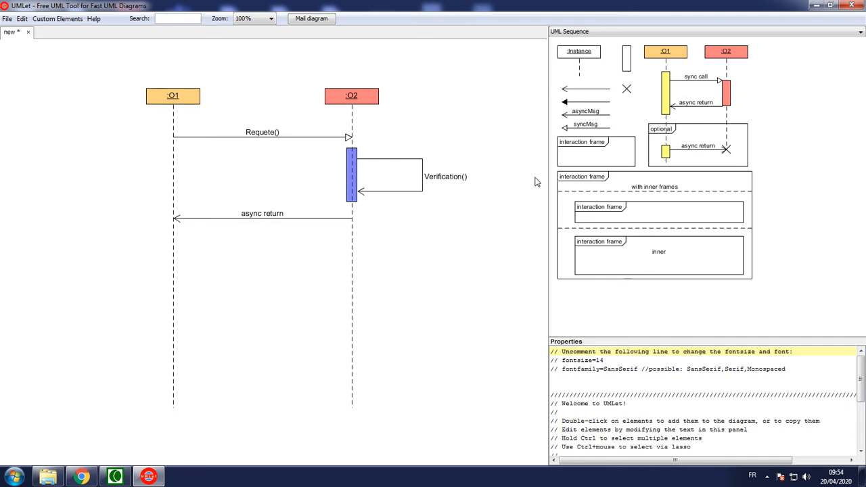
Step: Add a sync call message from the :O1 lifeline to the :O2 lifeline, below the async return message
click(584, 153)
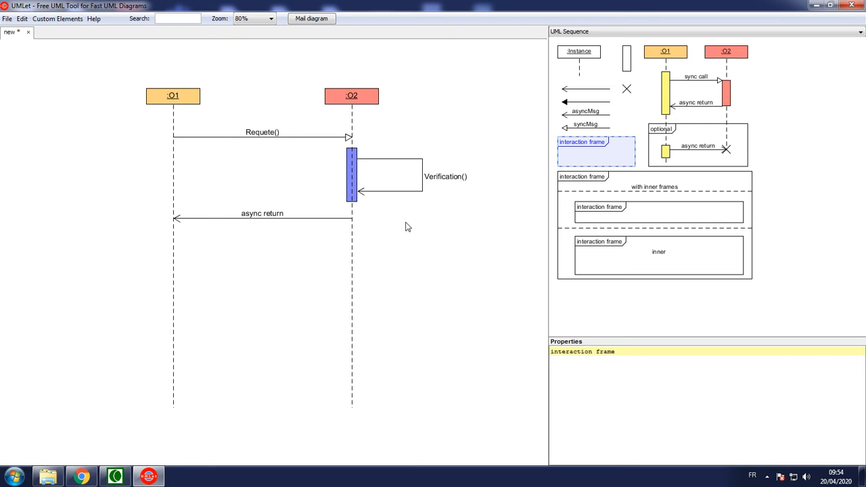
click(687, 80)
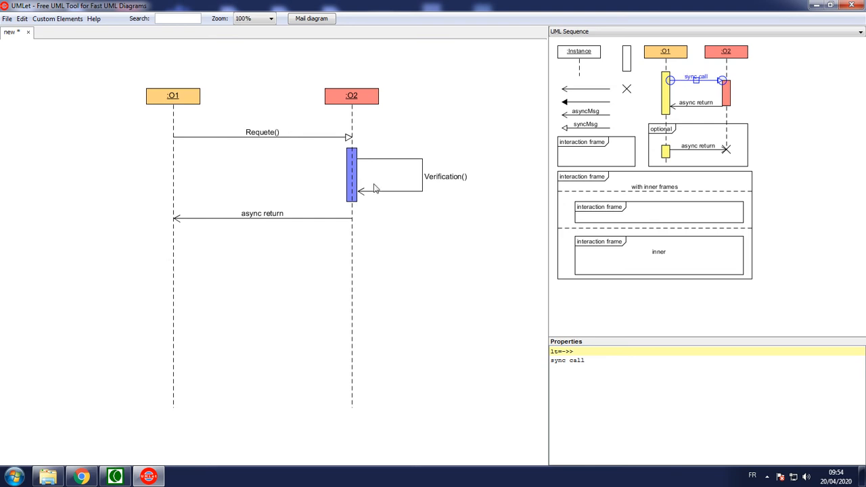
drag(695, 80, 351, 267)
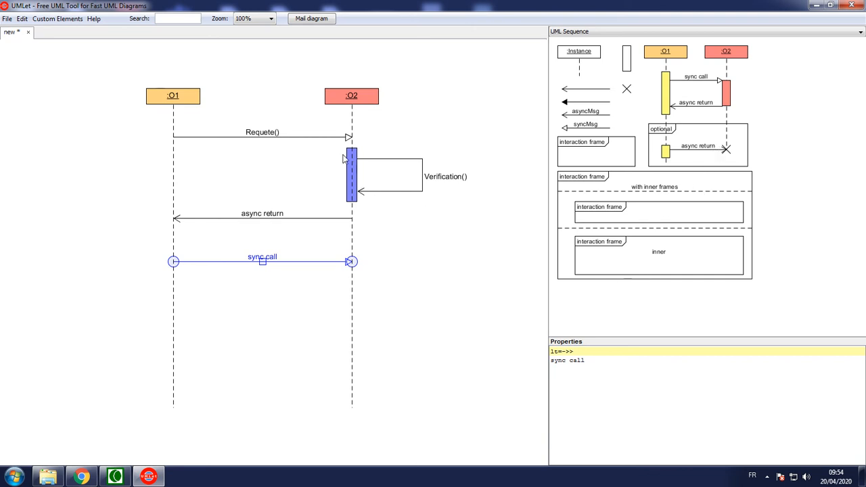
mouse_move(332, 147)
mouse_down()
mouse_move(394, 159)
mouse_move(319, 147)
mouse_up()
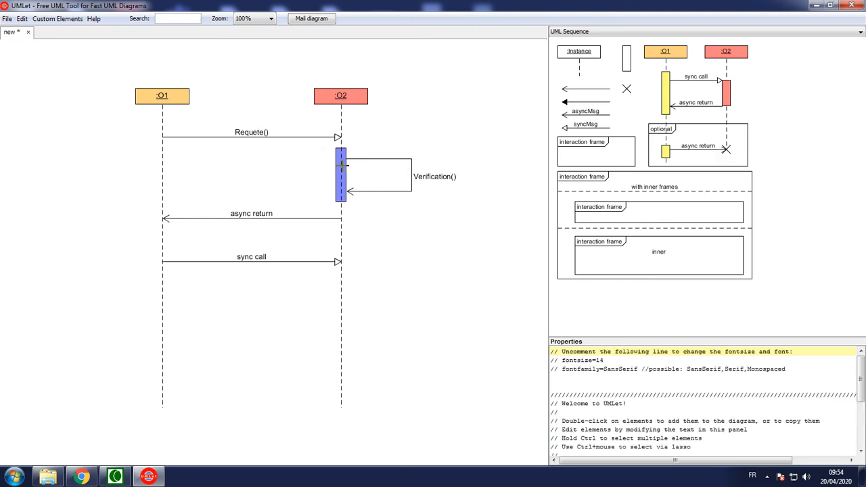
Step: Copy the blue activation bar together with its Verification() self-message and place the copy on the :O2 lifeline below the sync call
click(341, 162)
click(410, 192)
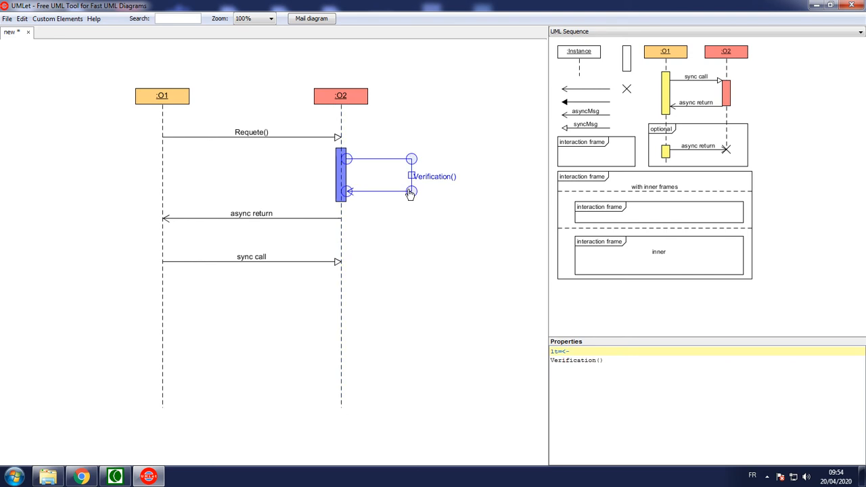
click(341, 194)
click(345, 206)
click(341, 196)
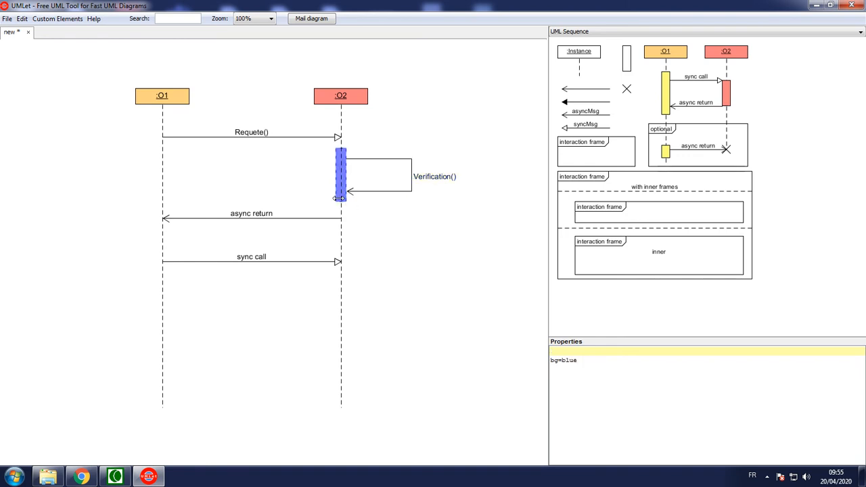
click(412, 178)
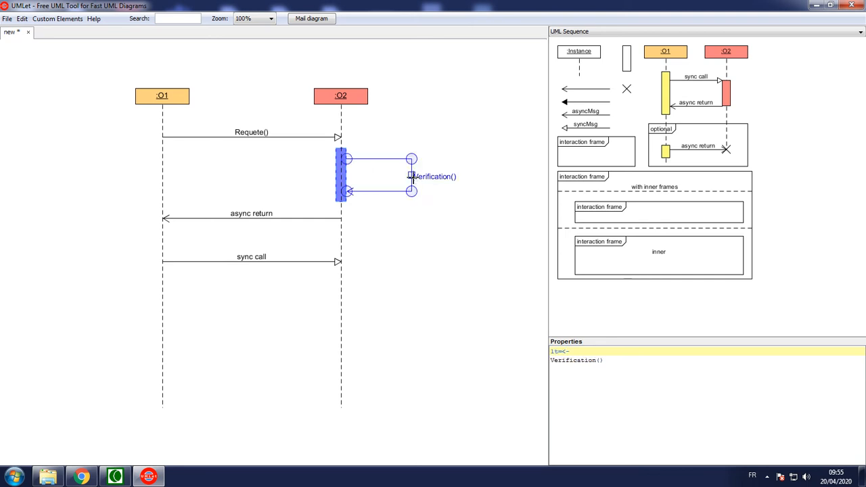
key(ctrl+v)
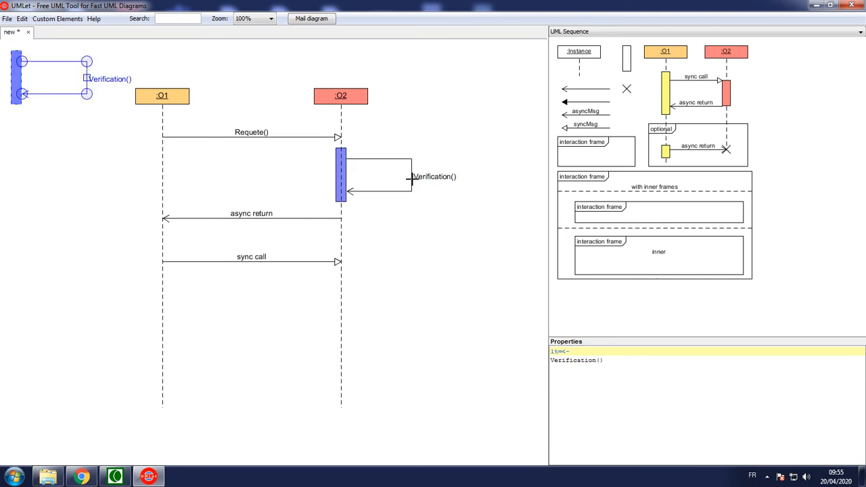
drag(84, 79, 411, 300)
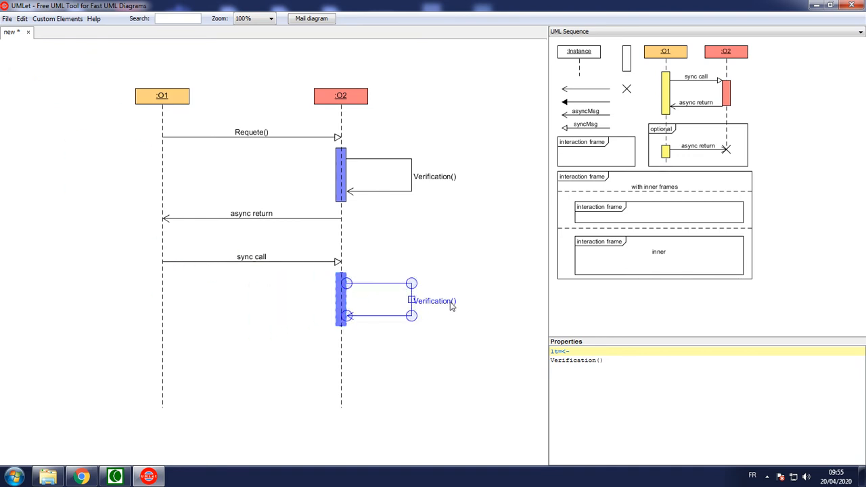
click(451, 306)
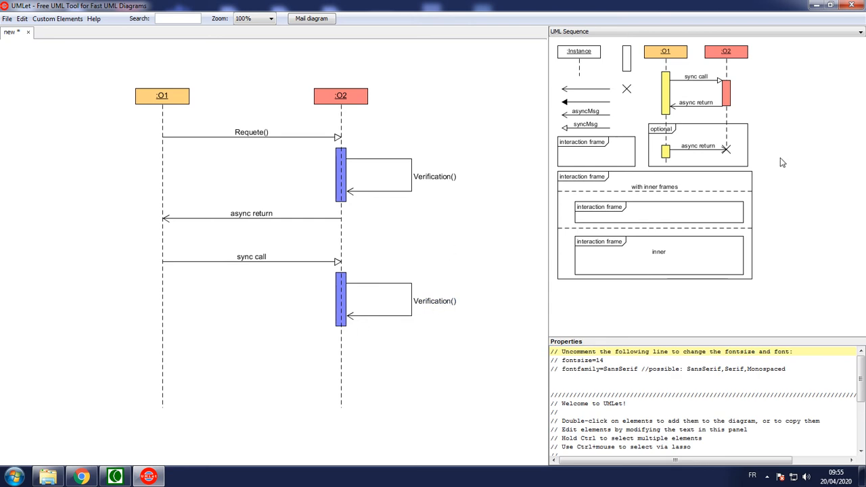
Step: Add an interaction frame spanning both lifelines below the second activation bar, make it wider and taller, and title it ALT
double_click(592, 152)
drag(39, 78, 228, 347)
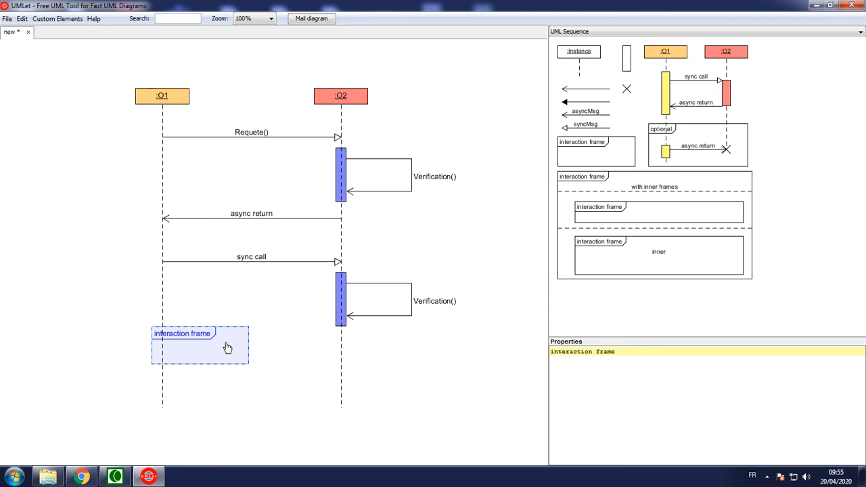
drag(227, 347, 379, 351)
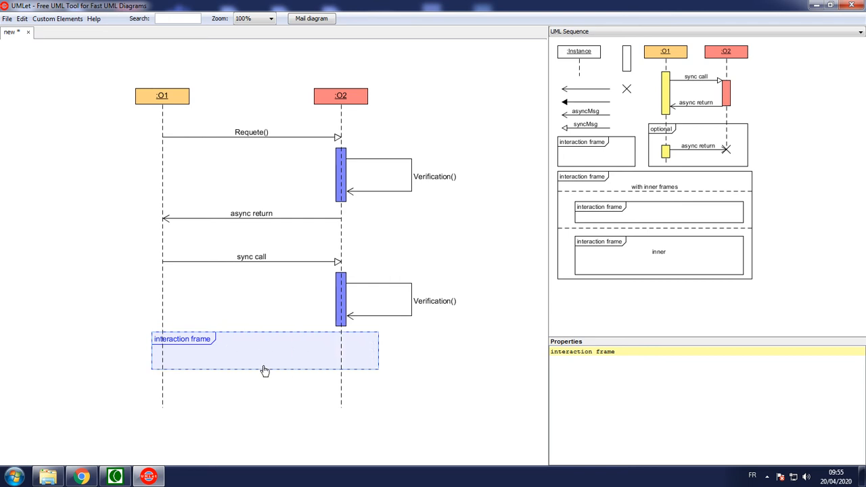
drag(263, 369, 264, 400)
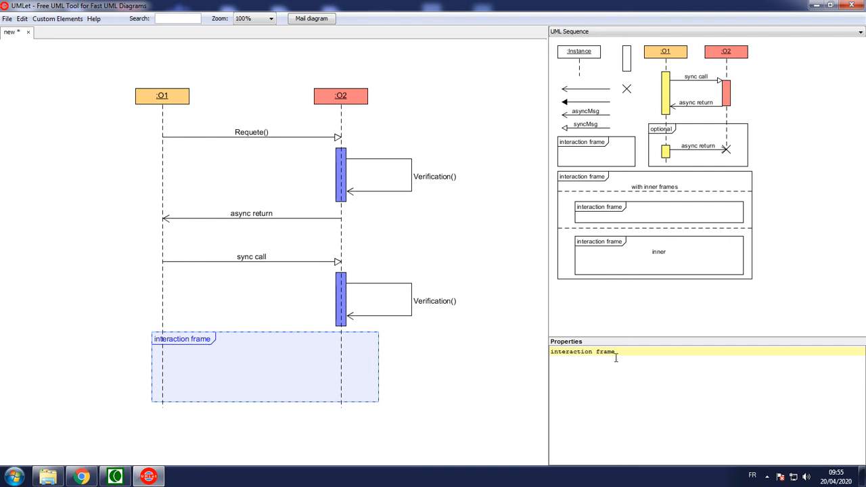
drag(615, 351, 549, 353)
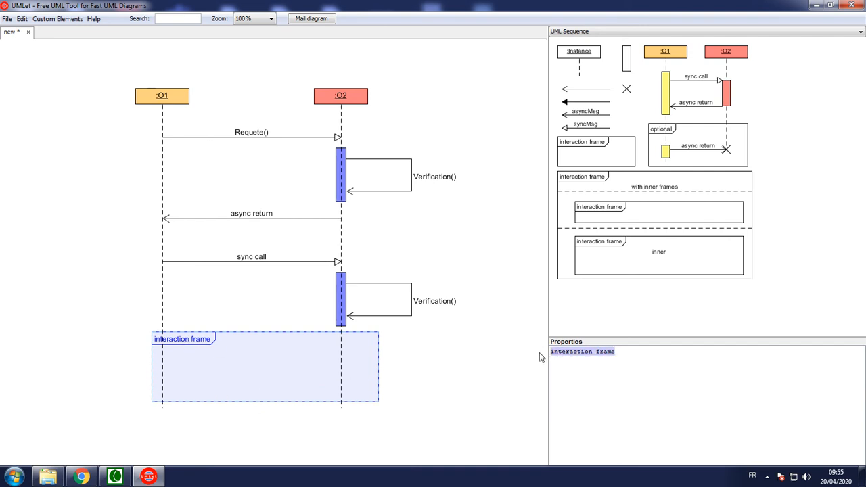
text(ALT)
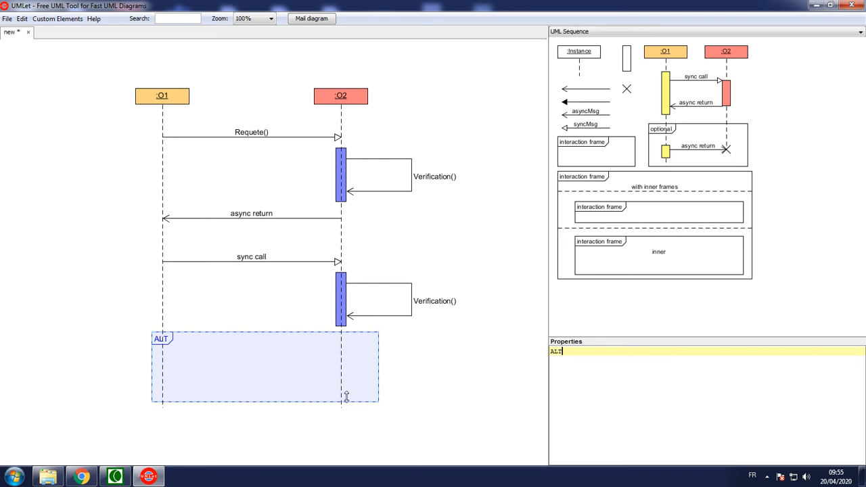
click(452, 369)
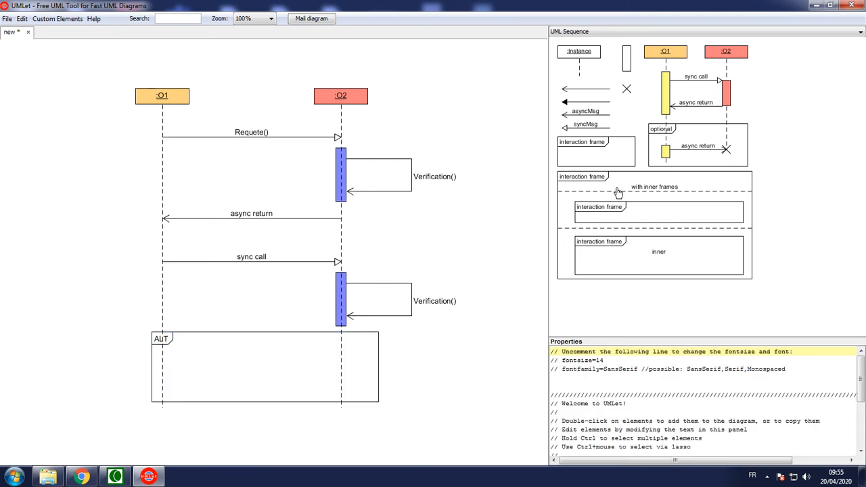
click(657, 232)
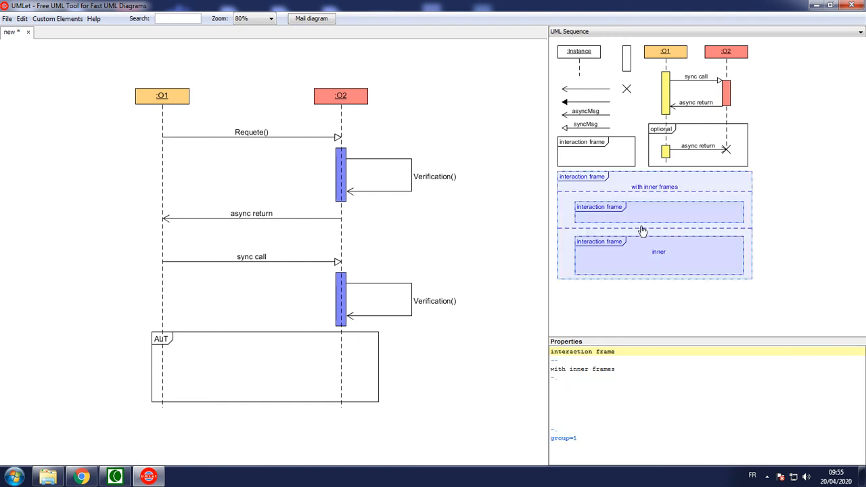
click(707, 307)
click(650, 232)
right_click(271, 357)
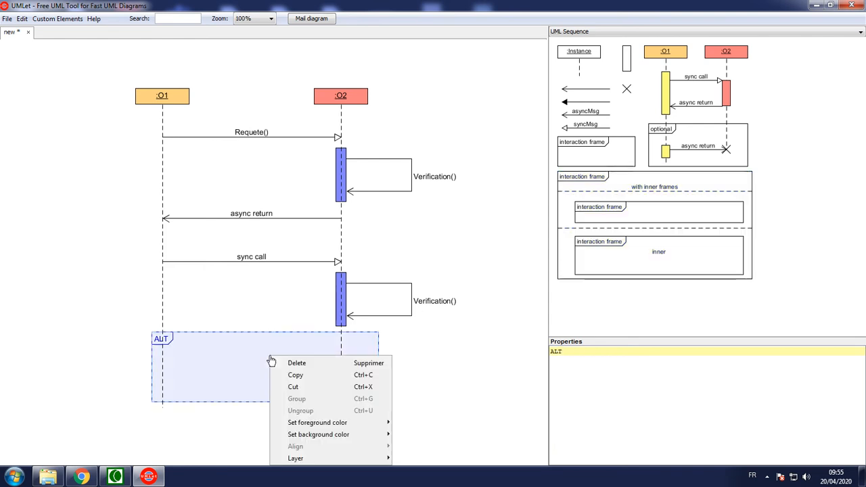
click(467, 363)
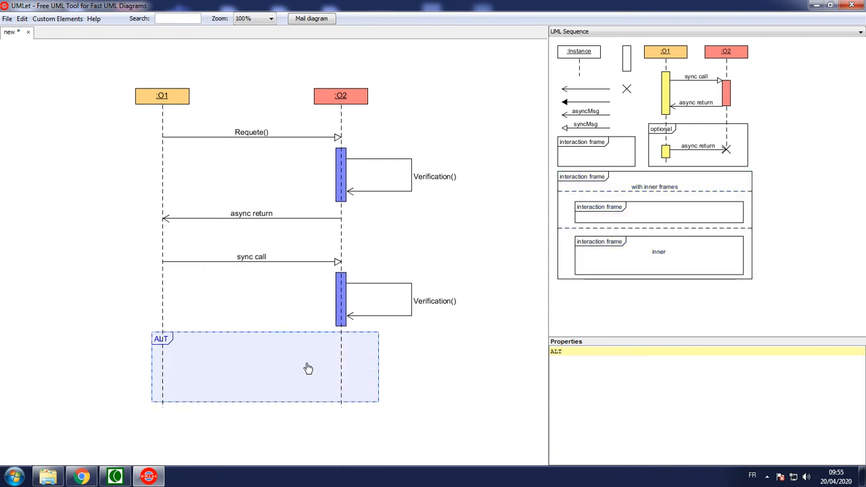
Step: Add a horizontal dashed divider line across the full width of the ALT frame, about midway down
drag(581, 70, 380, 377)
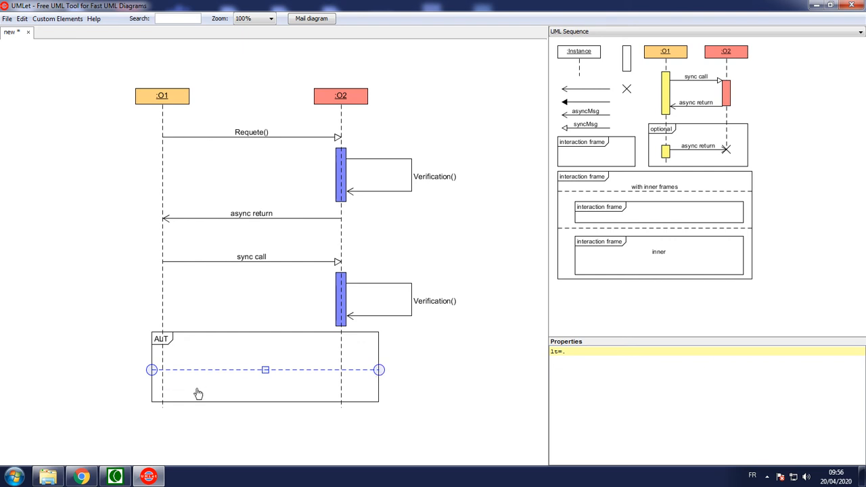
click(335, 416)
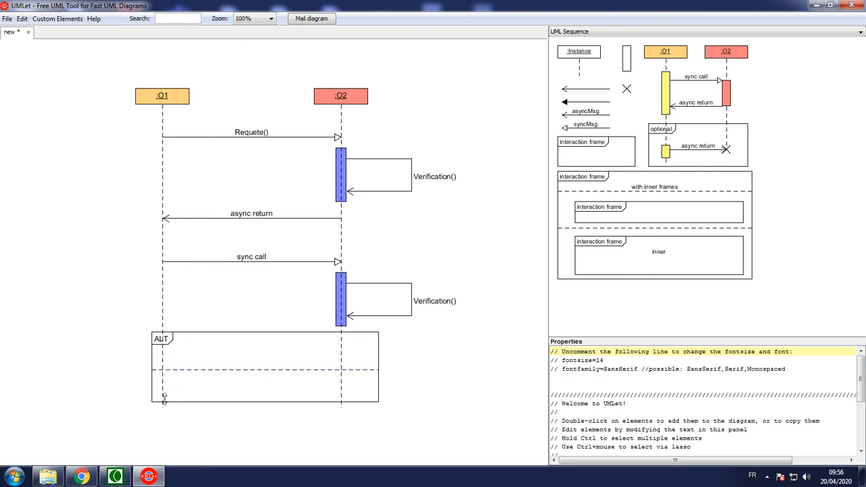
Step: Extend the :O1 and :O2 lifelines downward past the lower edge of the ALT frame
click(162, 304)
drag(163, 414, 163, 451)
click(341, 355)
drag(341, 407, 341, 448)
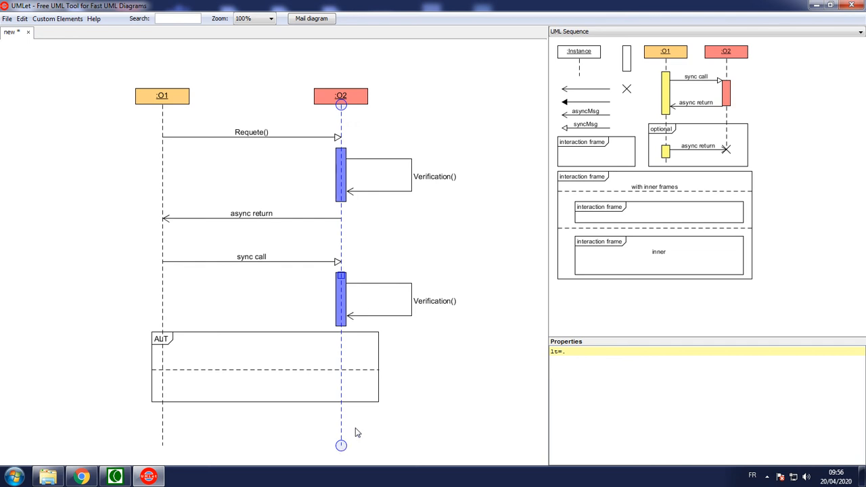
Step: Shift the ALT frame with its divider slightly to the left so it surrounds both lifelines more evenly
click(190, 334)
drag(189, 345, 171, 350)
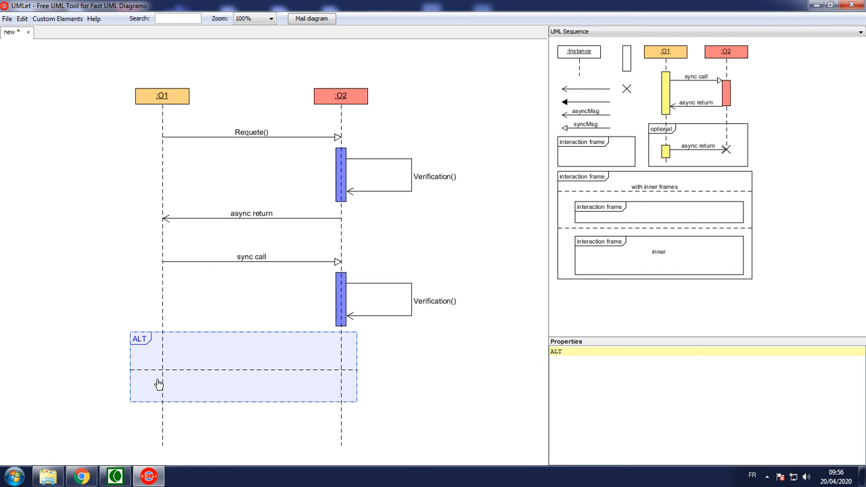
click(94, 345)
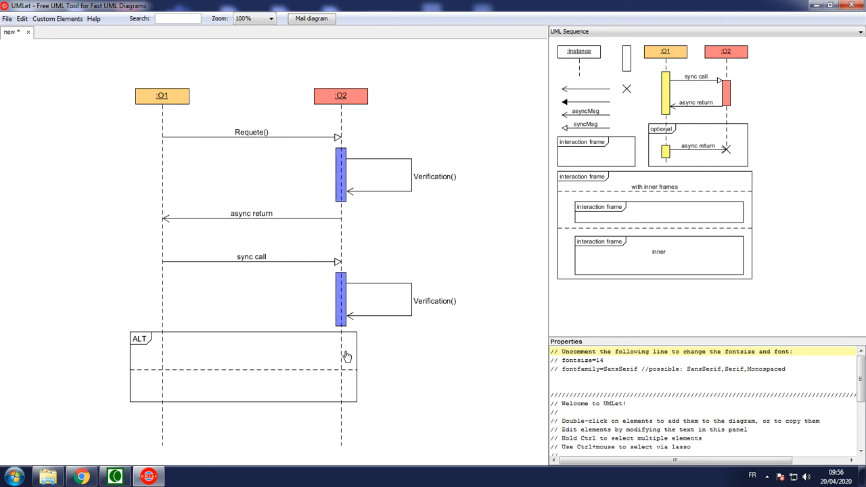
Step: Extend the ALT frame downward to just above the lifeline ends and lower its dashed divider to about the middle
click(275, 399)
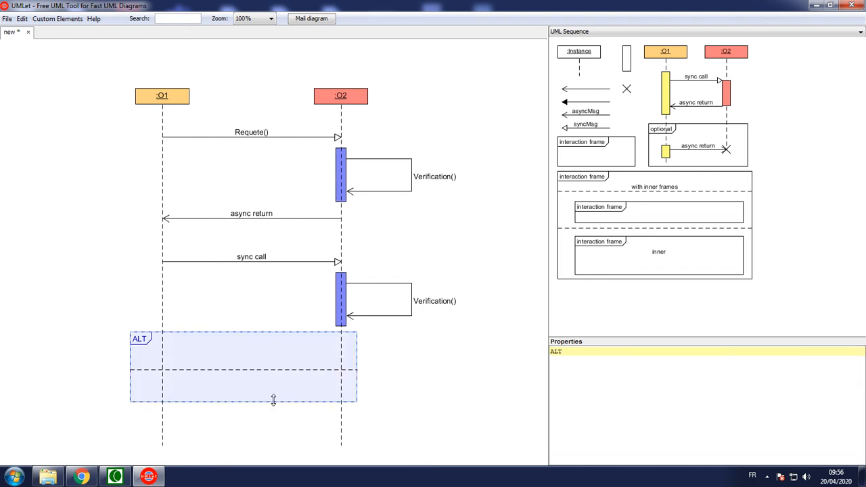
drag(255, 401, 255, 434)
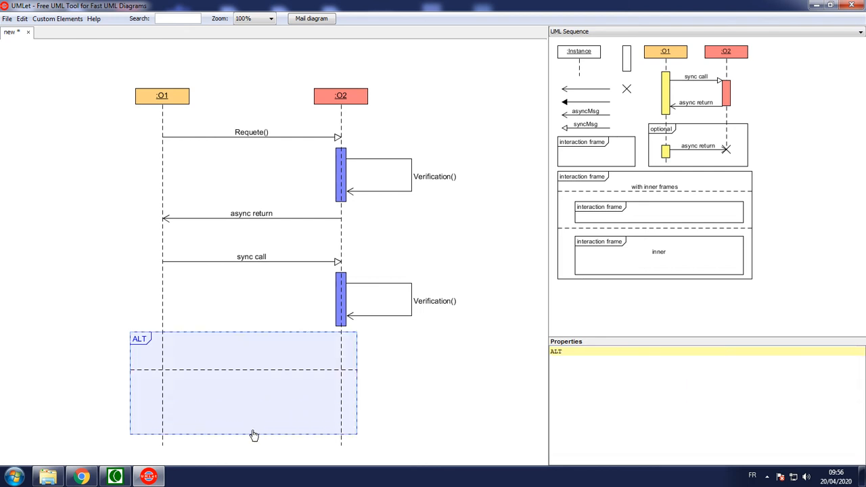
click(232, 369)
drag(244, 369, 244, 386)
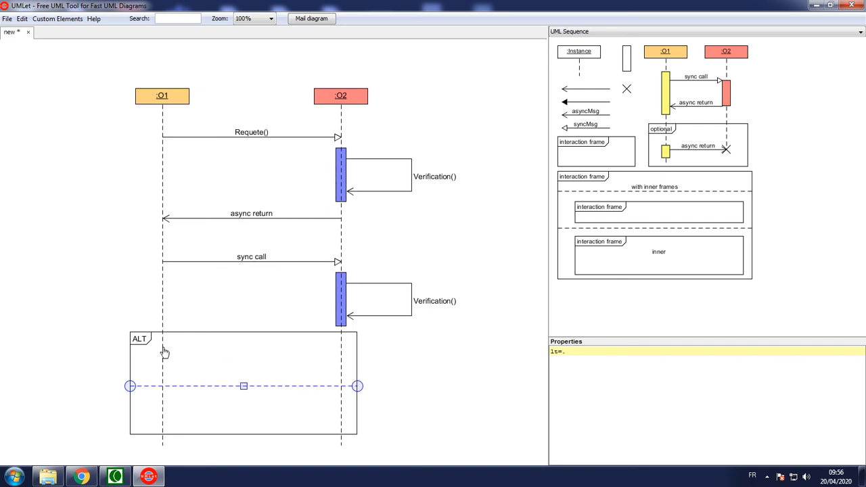
Step: Add the condition "réponse = 10" as a second line under the ALT frame's title
click(139, 341)
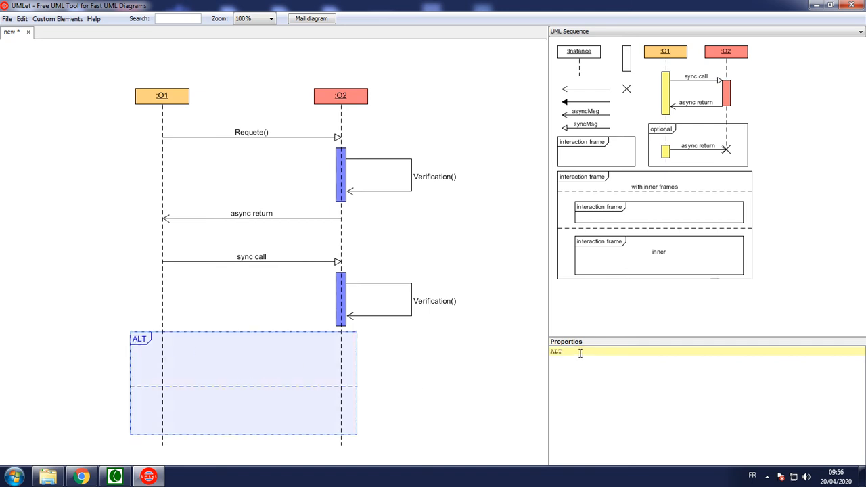
key(Return)
text(case)
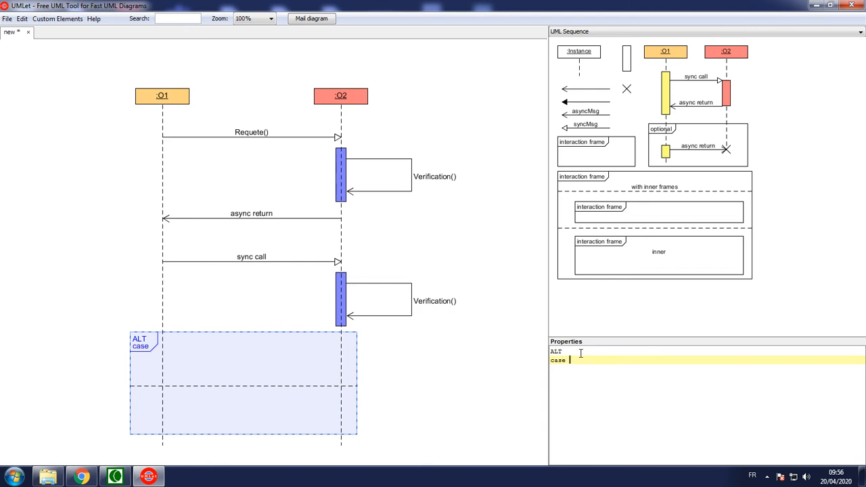
key(BackSpace)
key(BackSpace)
text(e)
key(BackSpace)
key(BackSpace)
key(BackSpace)
text(pon)
key(BackSpace)
key(BackSpace)
key(BackSpace)
key(BackSpace)
text(onse)
key(BackSpace)
key(BackSpace)
key(BackSpace)
key(BackSpace)
text(ponse = 10)
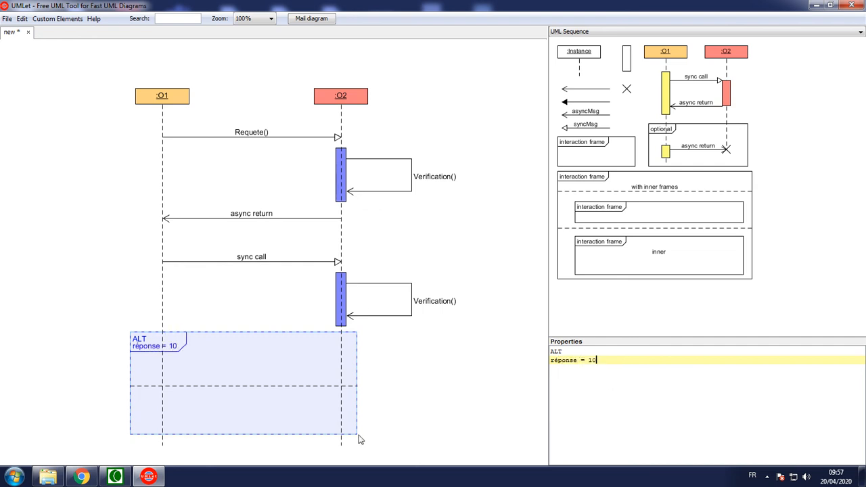
Step: Label the dashed divider inside the ALT frame "réponse != 10"
click(139, 386)
key(Return)
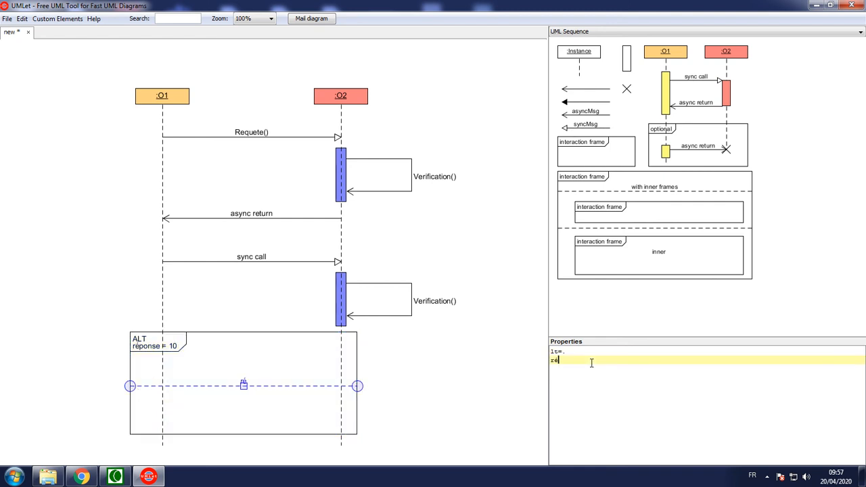
text(réponse != 10)
Step: Shift the ALT frame with its divider slightly to the right
click(225, 384)
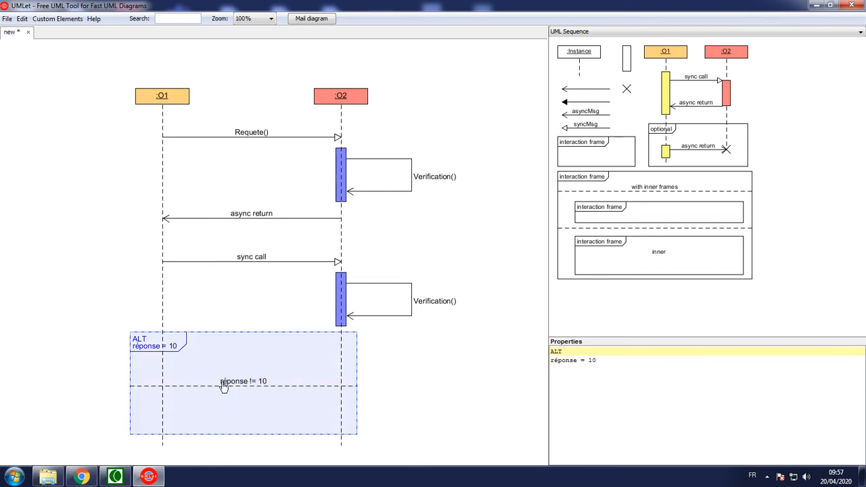
drag(232, 383, 243, 383)
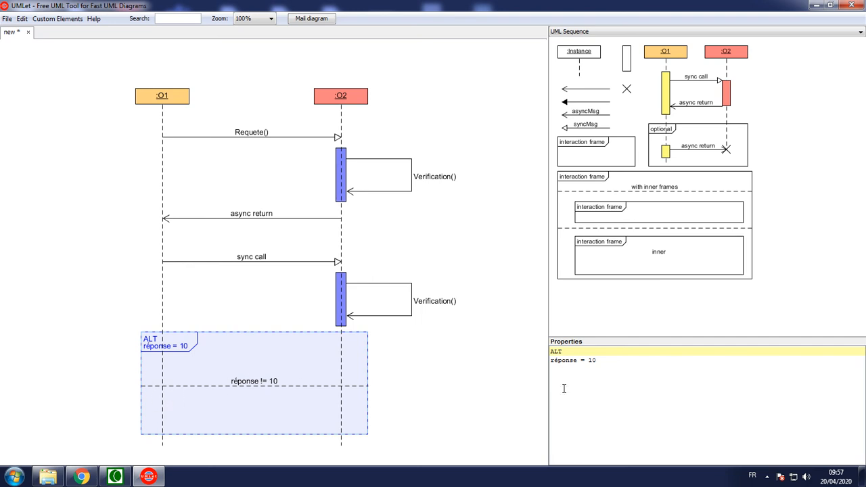
Step: Try removing the "réponse = 10" line from the ALT frame and nudging the frame left, and undo both changes
drag(622, 360, 615, 351)
key(BackSpace)
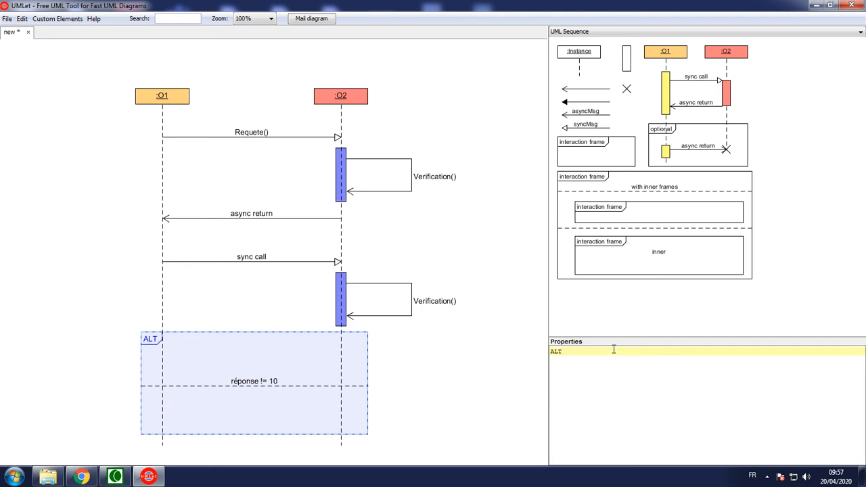
drag(255, 349, 248, 348)
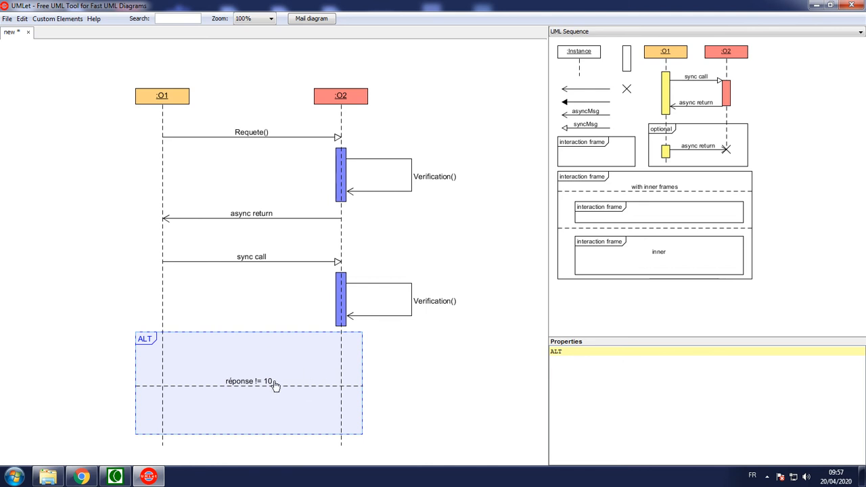
key(ctrl+z)
key(ctrl+z)
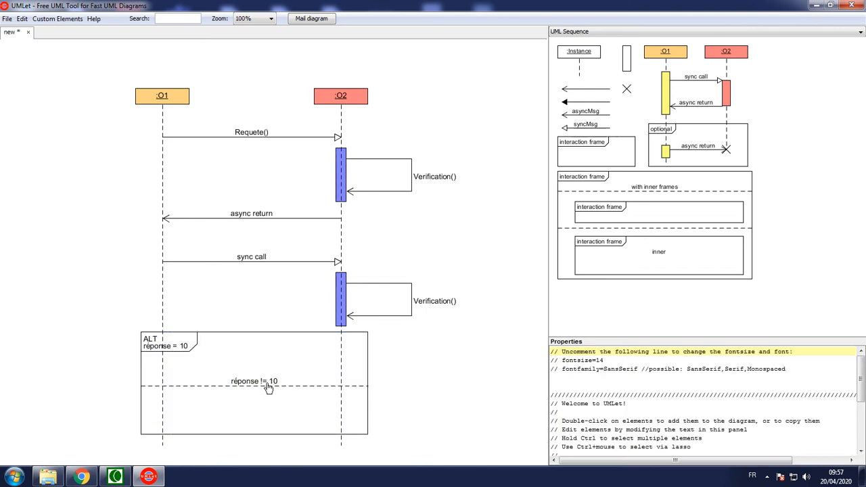
Step: Remove the "réponse != 10" label from the ALT frame's dashed divider
click(269, 387)
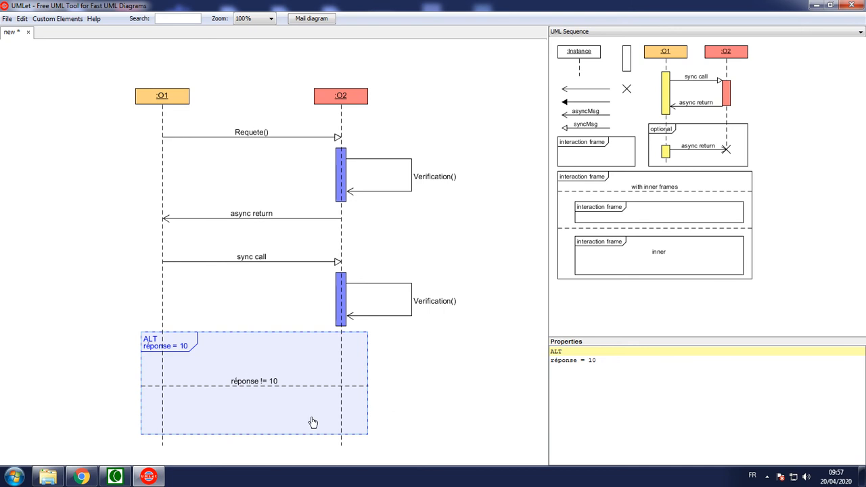
click(284, 384)
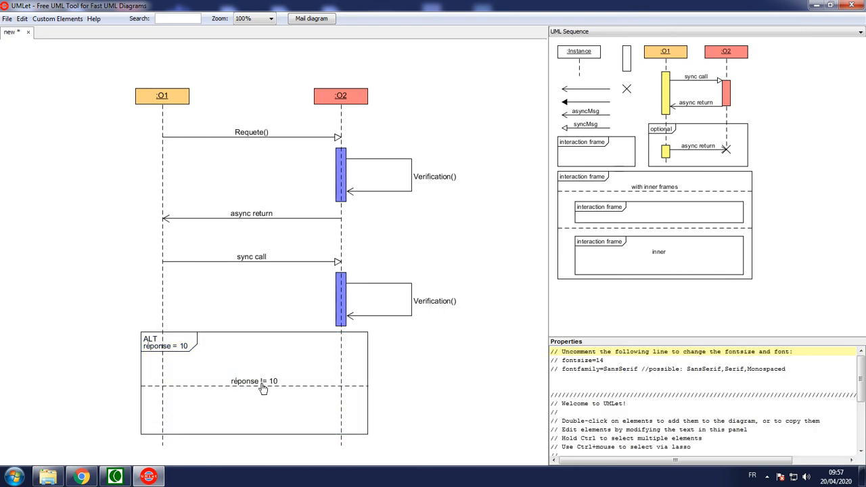
click(259, 384)
drag(619, 360, 620, 352)
key(BackSpace)
click(467, 366)
Step: Examine the sample fragments in the UML Sequence - All in one palette, and return to the UML Sequence palette
click(594, 153)
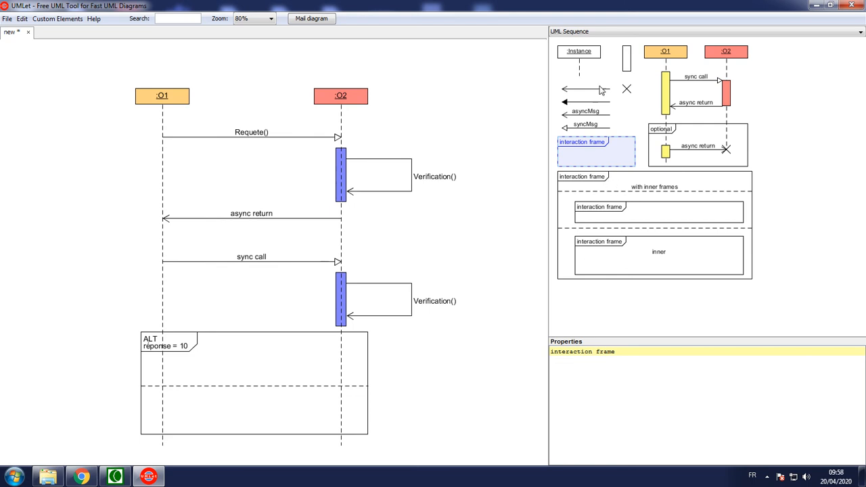
click(589, 32)
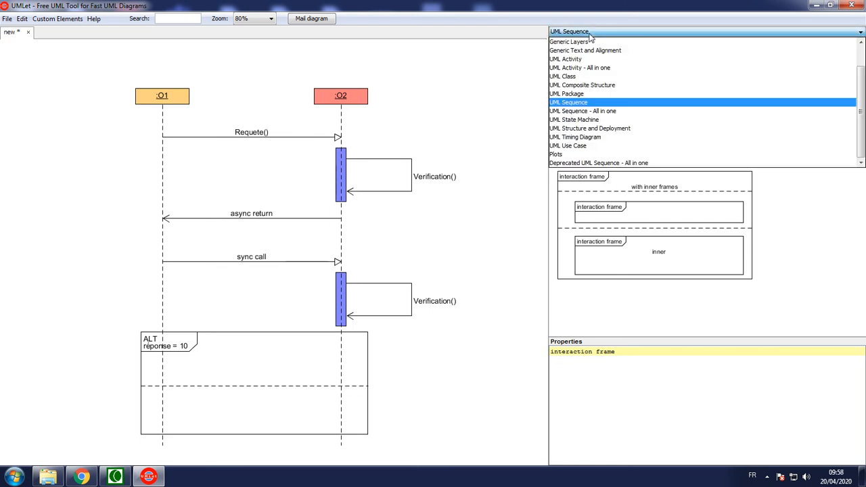
click(593, 110)
scroll(859, 233, down, 3)
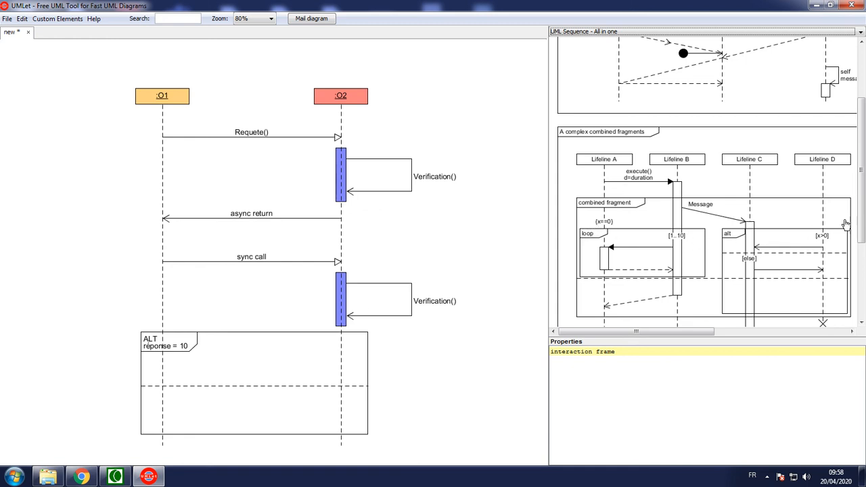
drag(862, 227, 862, 166)
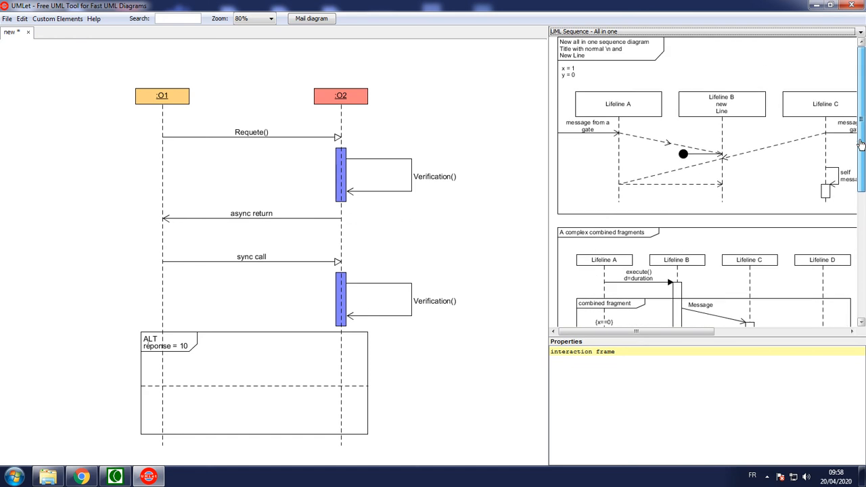
click(599, 32)
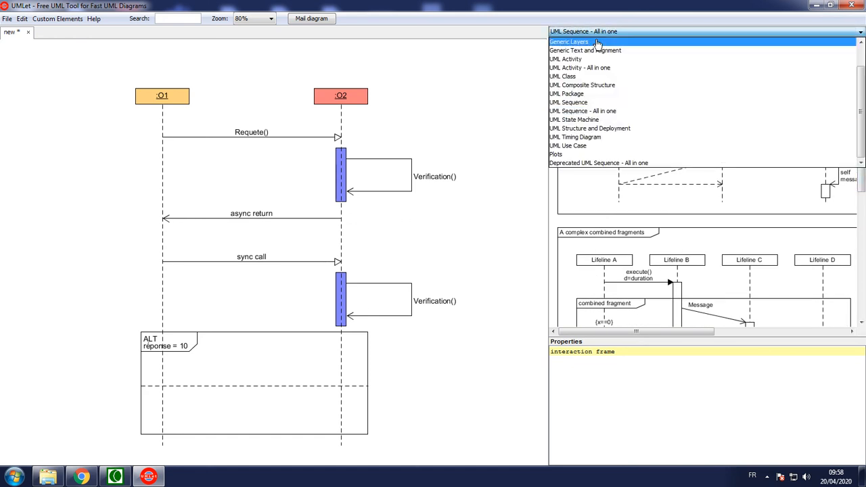
click(572, 102)
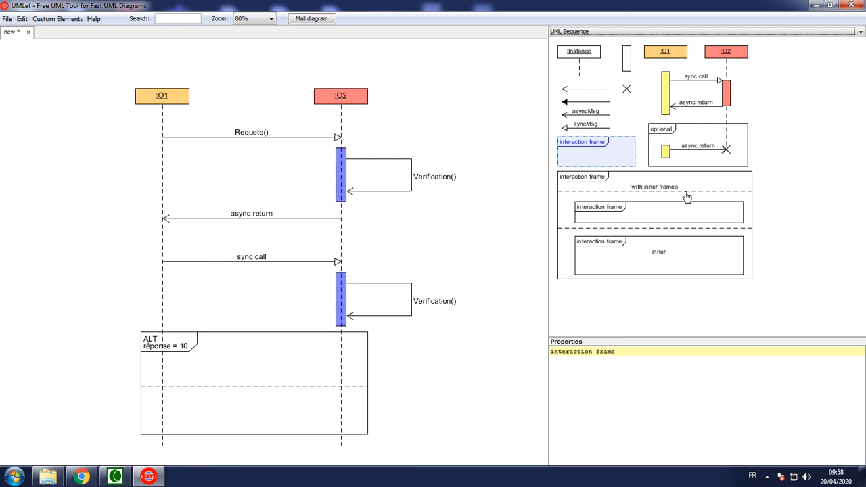
drag(627, 64, 655, 113)
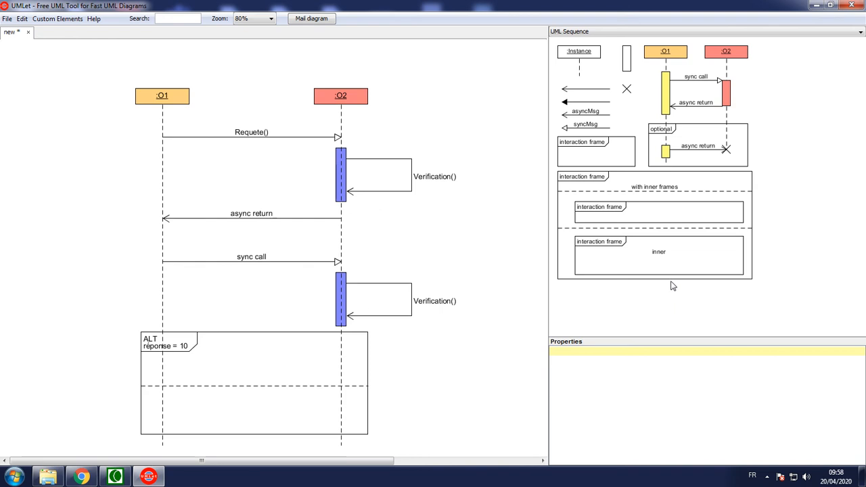
right_click(152, 362)
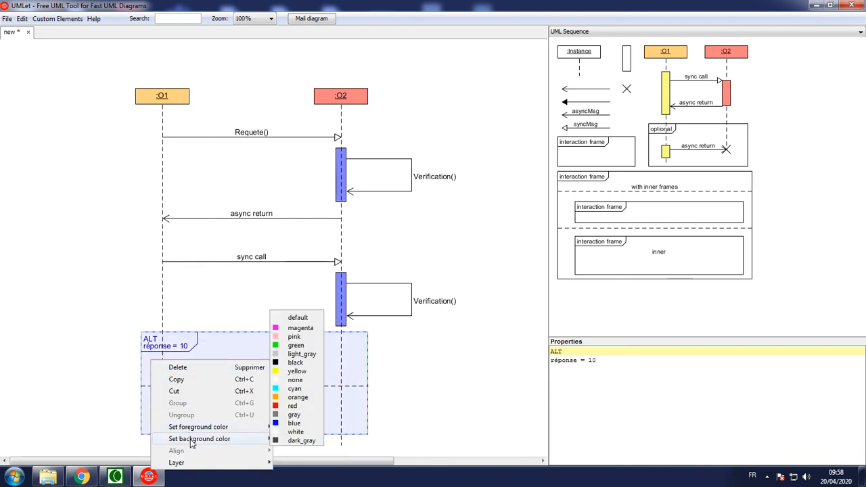
click(475, 389)
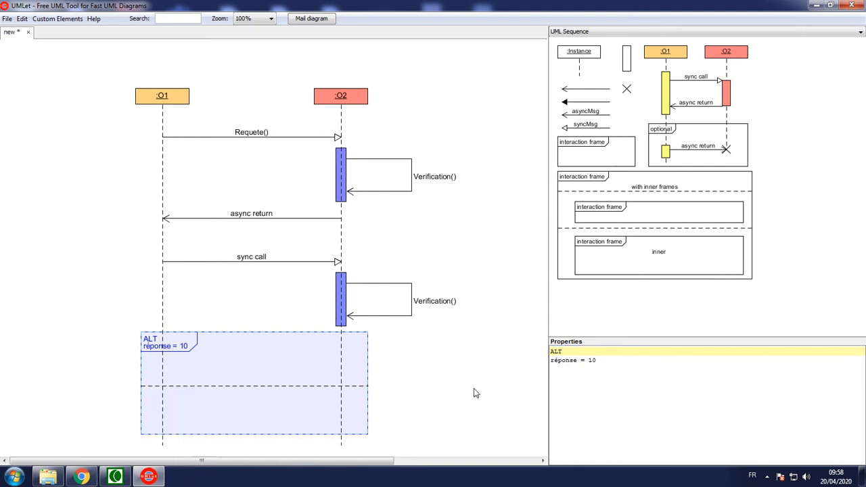
click(465, 367)
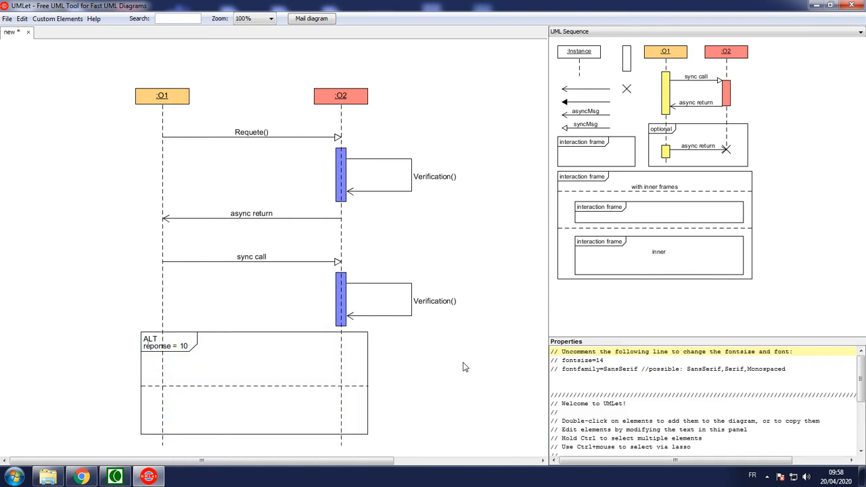
Step: Try replacing the diagram's own notes text with "tes", and look through the default notes
click(633, 447)
key(ctrl+a)
key(BackSpace)
text(tes)
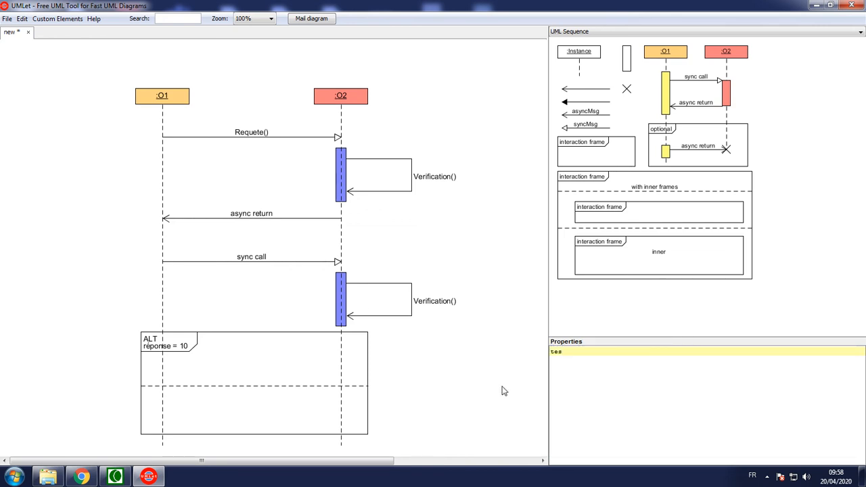
key(ctrl+a)
key(BackSpace)
click(537, 351)
click(668, 387)
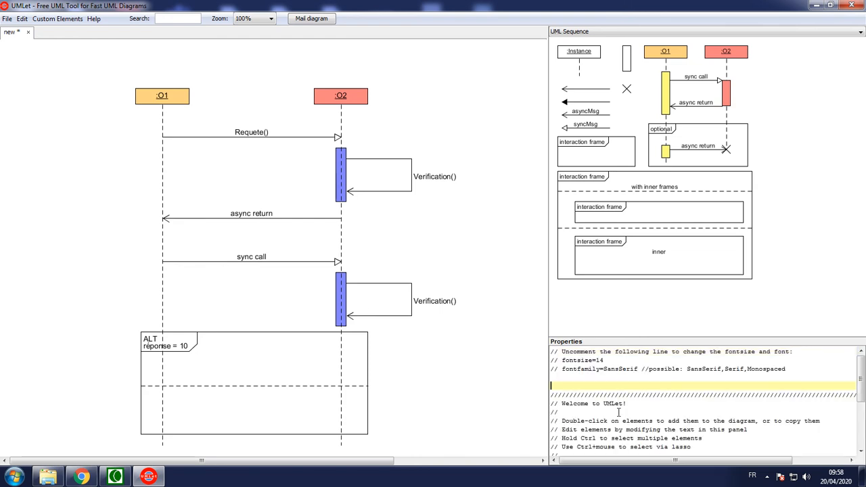
scroll(616, 421, down, 4)
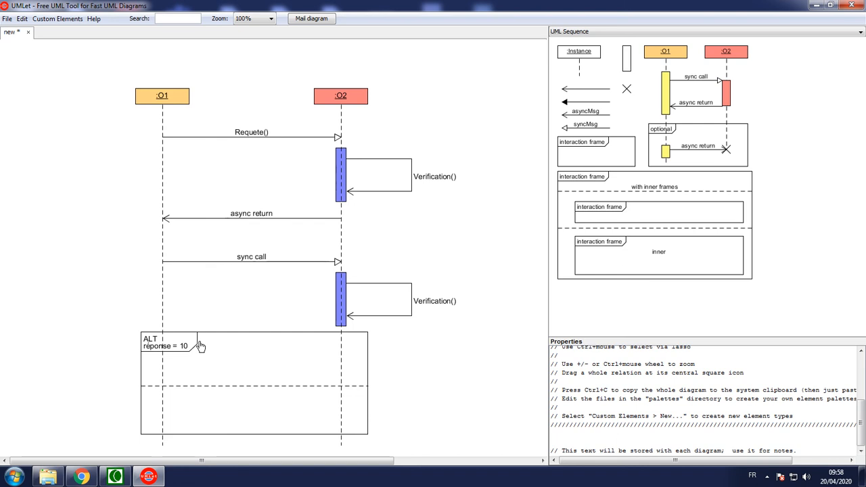
Step: Try placing another interaction frame in the lower compartment of the ALT frame, and delete it
drag(578, 154, 192, 420)
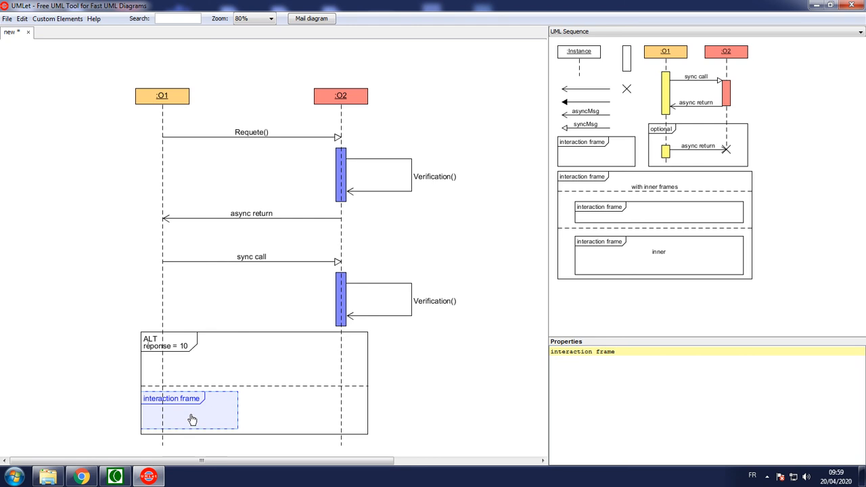
key(Delete)
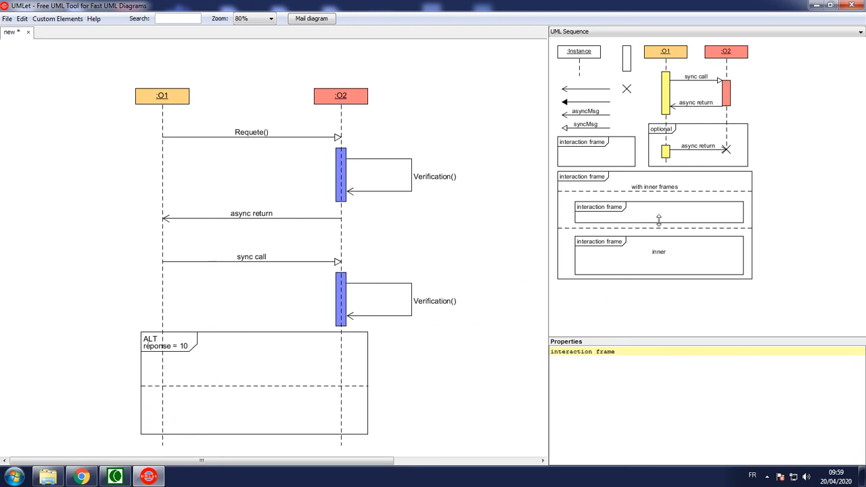
click(466, 267)
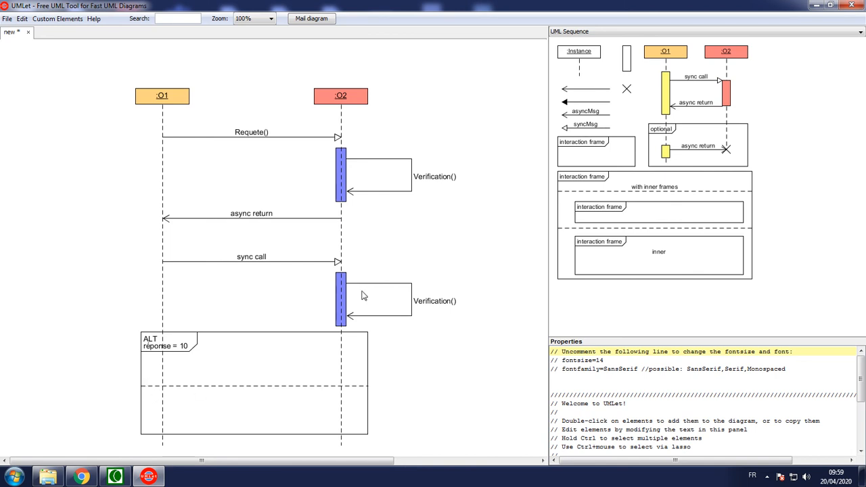
Step: Examine how the alt fragments show their conditions in the UML Sequence - All in one palette, and select the diagram's ALT frame
click(592, 32)
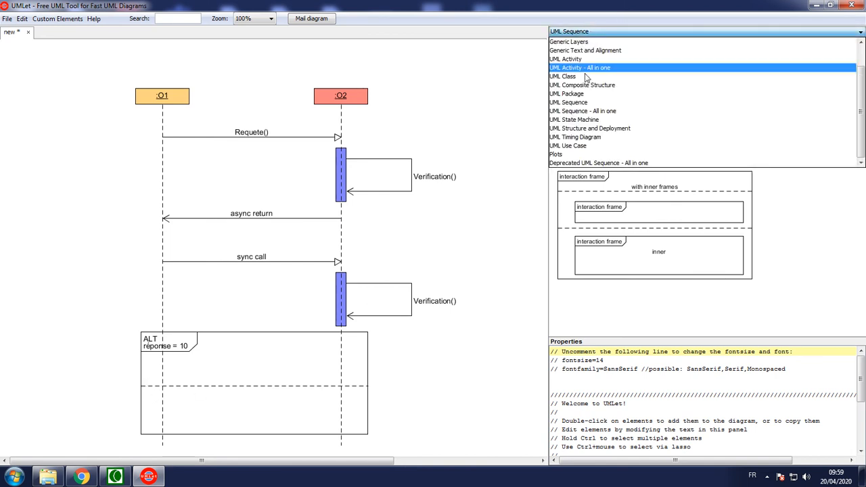
click(579, 110)
drag(863, 186, 860, 255)
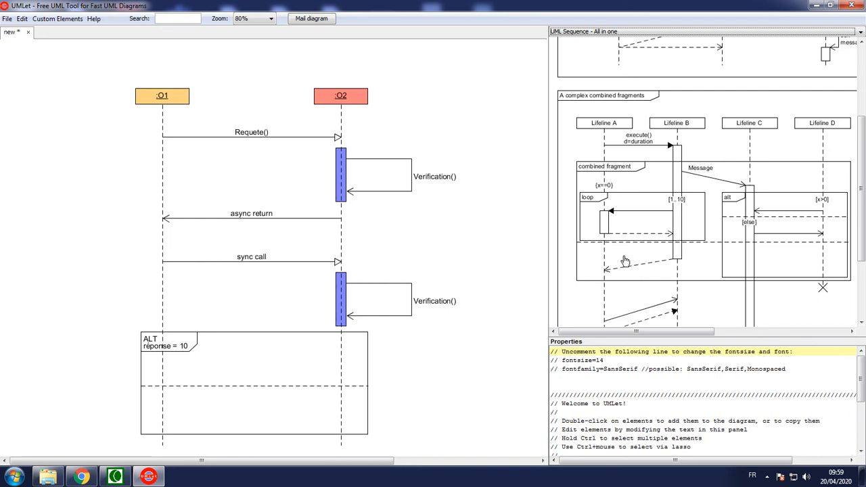
scroll(854, 266, up, 2)
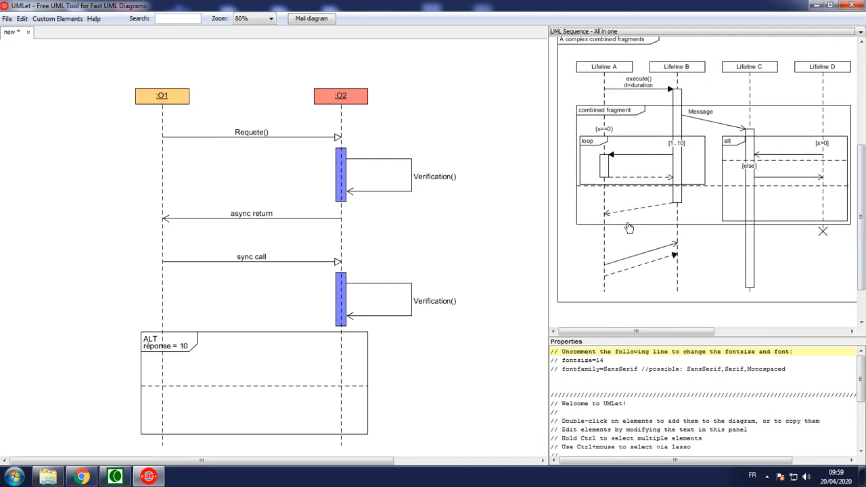
drag(647, 331, 779, 332)
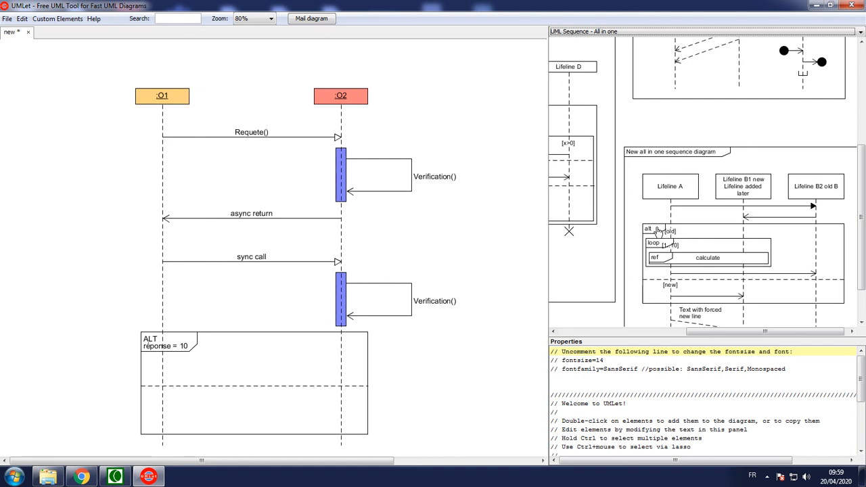
click(174, 346)
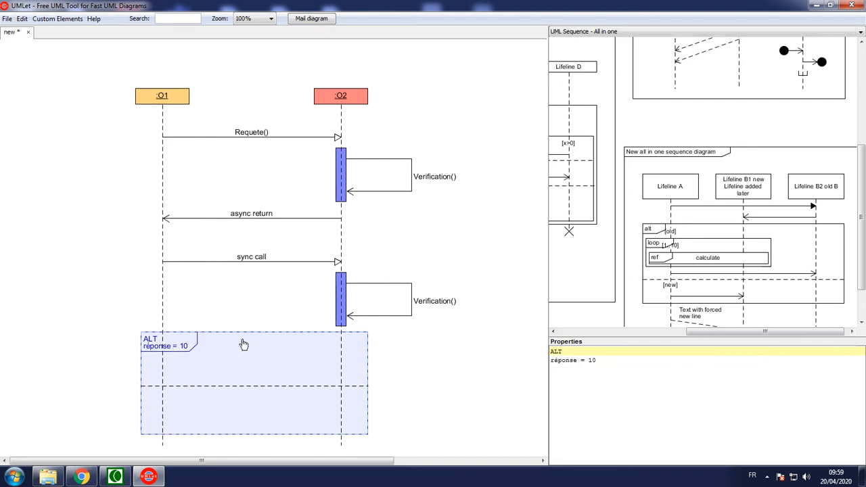
Step: Remove the condition "réponse = 10" from the ALT frame's title, and shift the frame slightly left
drag(599, 360, 598, 343)
key(BackSpace)
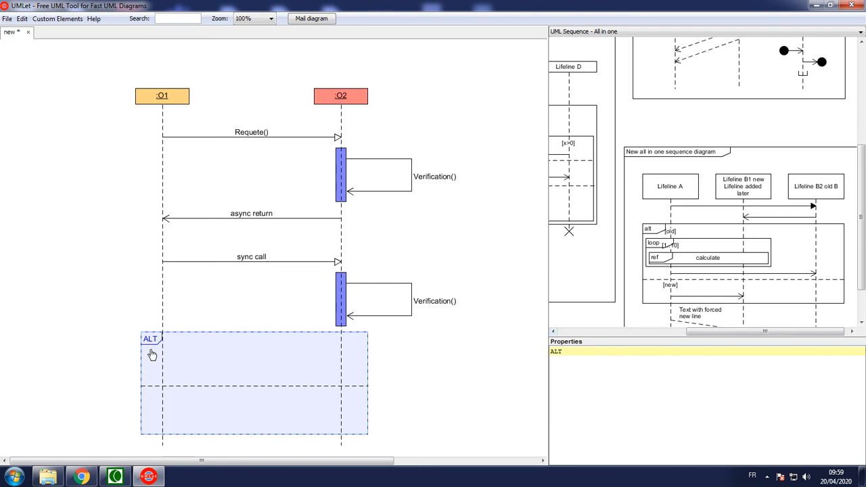
drag(153, 360, 143, 360)
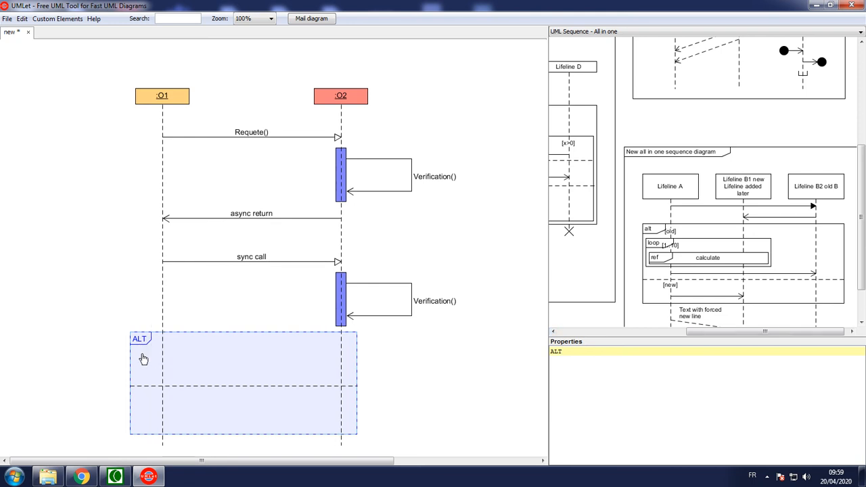
Step: Try adding the text "x = 10" to O1's dashed lifeline as a condition label
click(154, 302)
click(161, 304)
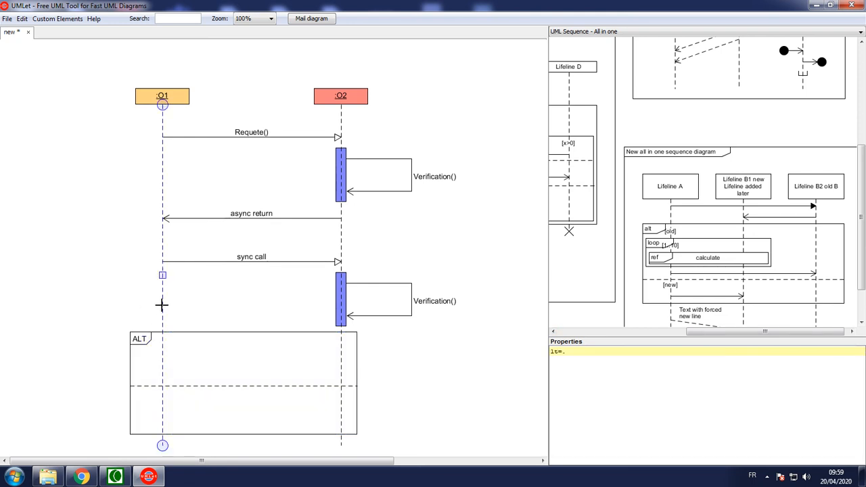
click(603, 356)
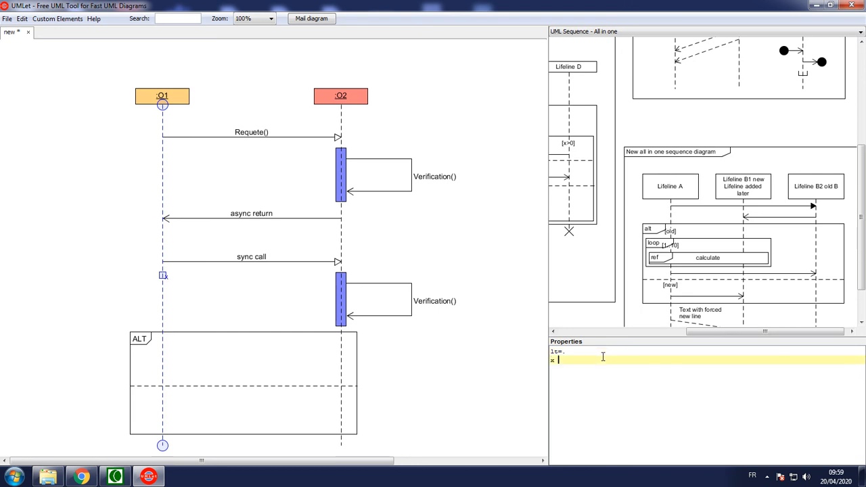
text(x = 10)
click(493, 397)
drag(172, 277, 171, 269)
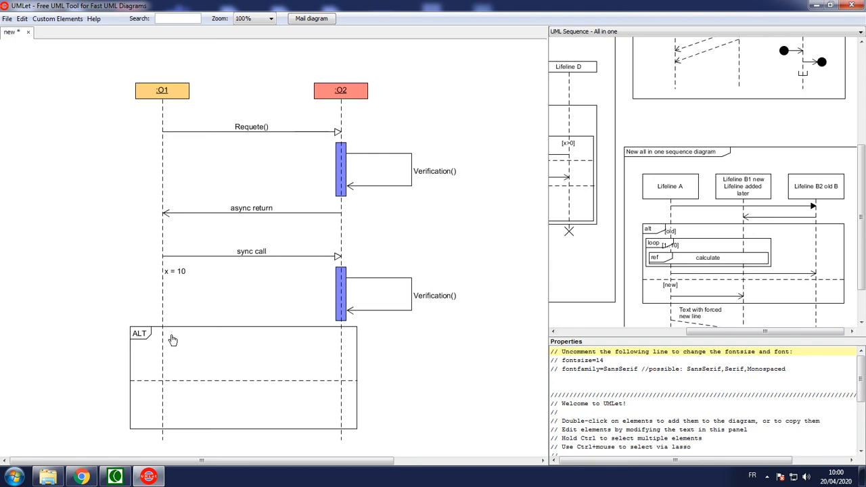
Step: Try repeating the "x = 10" line in the label of O1's lifeline, and delete all the label lines
click(162, 266)
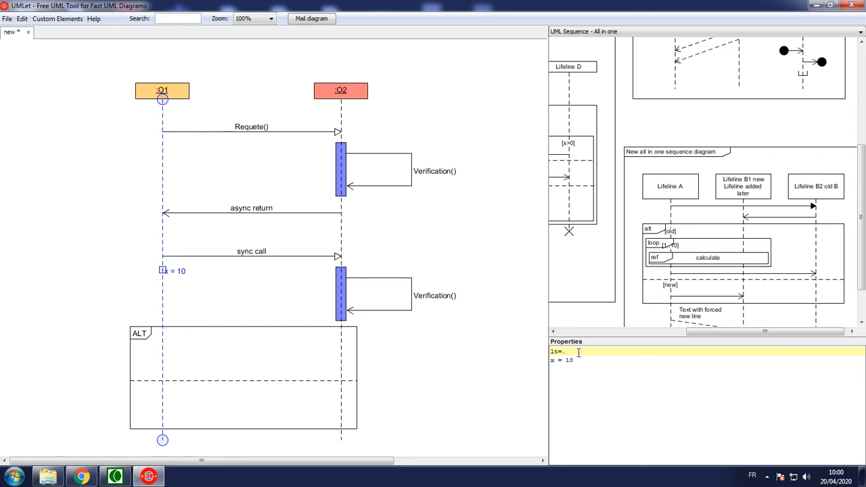
drag(576, 360, 581, 353)
key(ctrl+c)
key(ctrl+v)
key(ctrl+v)
key(ctrl+v)
key(ctrl+v)
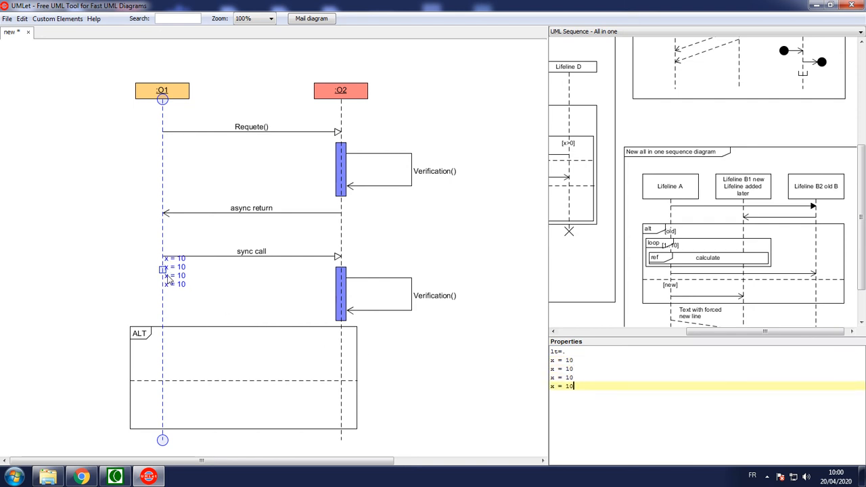
mouse_move(164, 269)
mouse_down()
mouse_move(162, 300)
mouse_move(163, 268)
mouse_up()
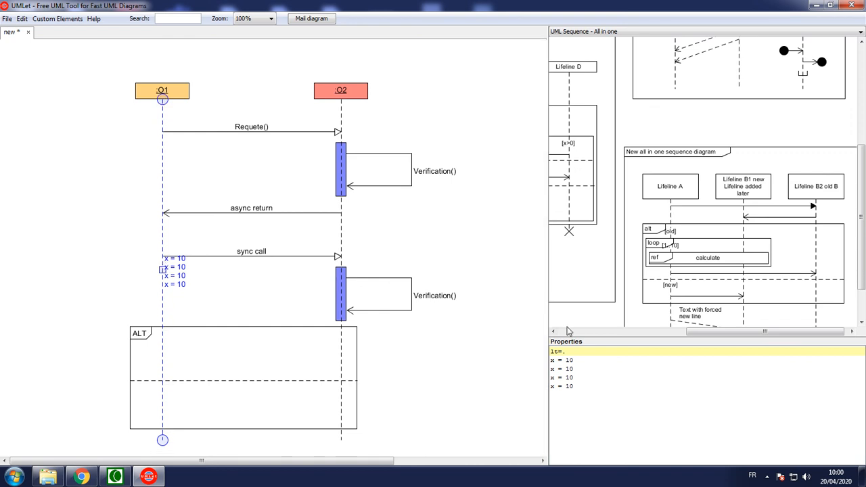
drag(593, 383, 579, 352)
key(BackSpace)
Step: Try adding a second line "x" to the ALT frame's title, and remove it
click(185, 326)
click(200, 350)
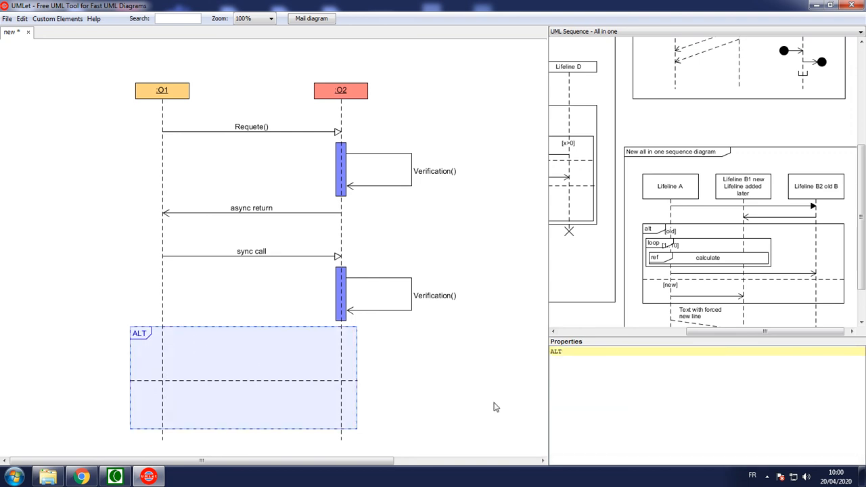
key(Return)
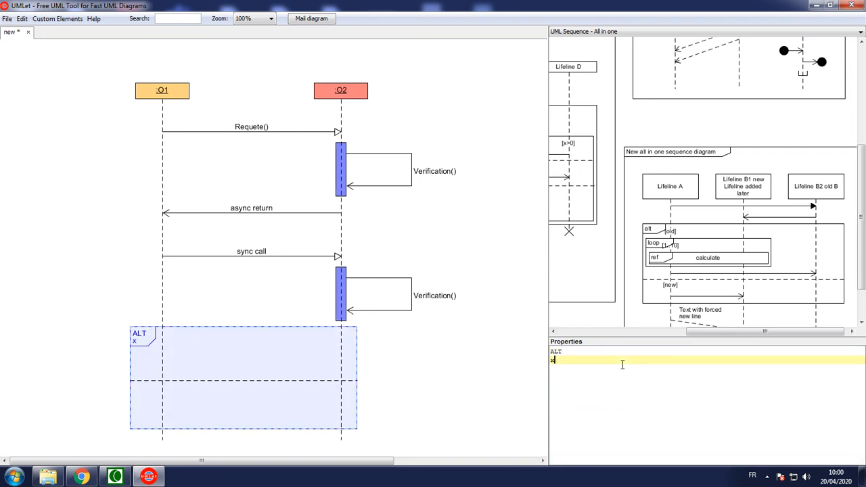
text(x)
key(BackSpace)
key(BackSpace)
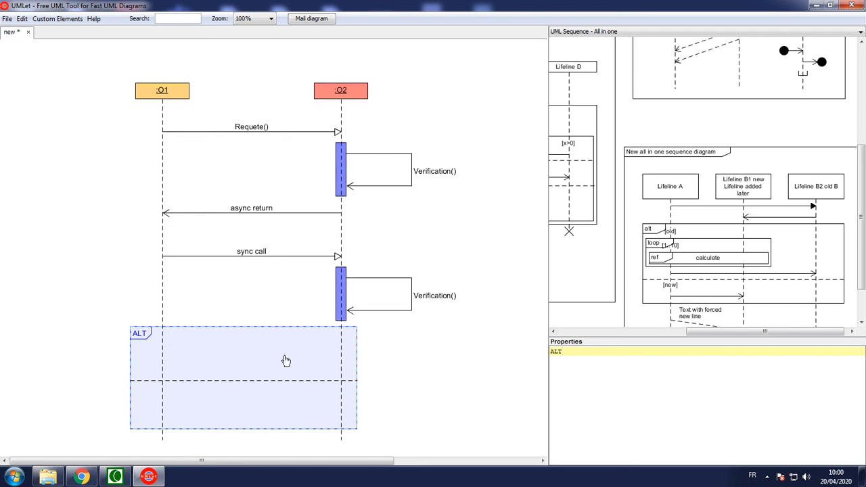
Step: Try duplicating the ALT frame and moving the copy, and undo both changes
click(245, 380)
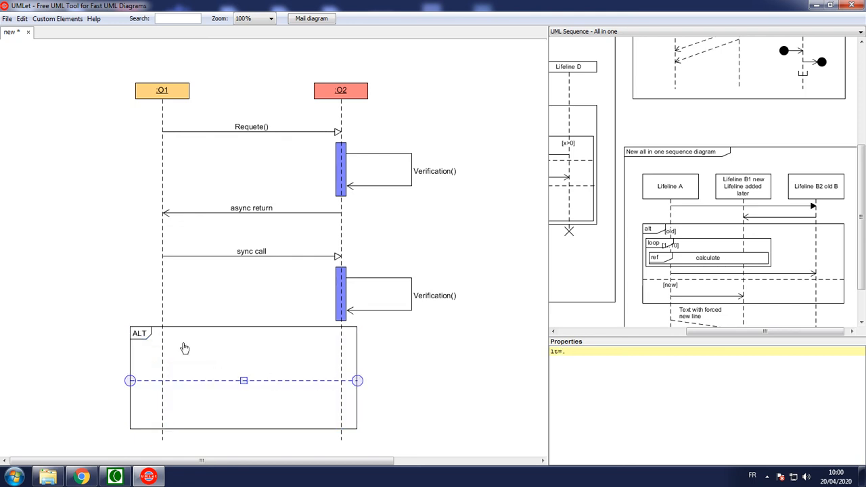
click(143, 361)
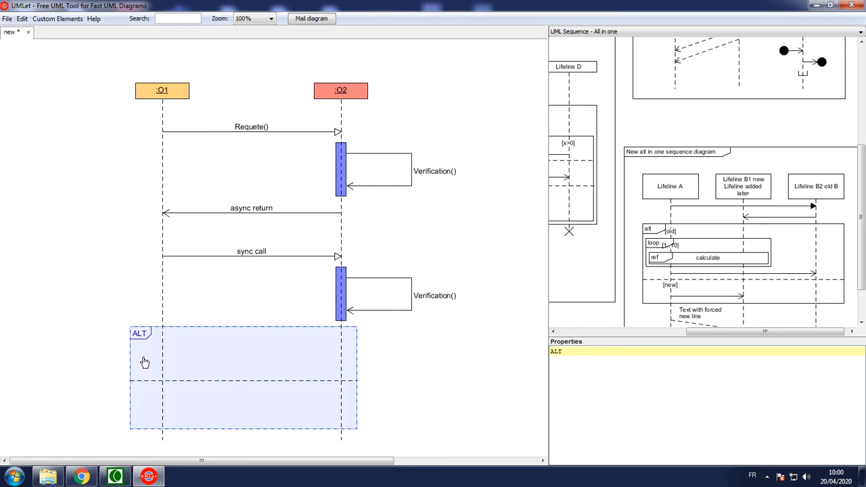
key(ctrl+c)
key(ctrl+v)
drag(199, 358, 362, 364)
key(ctrl+z)
key(ctrl+z)
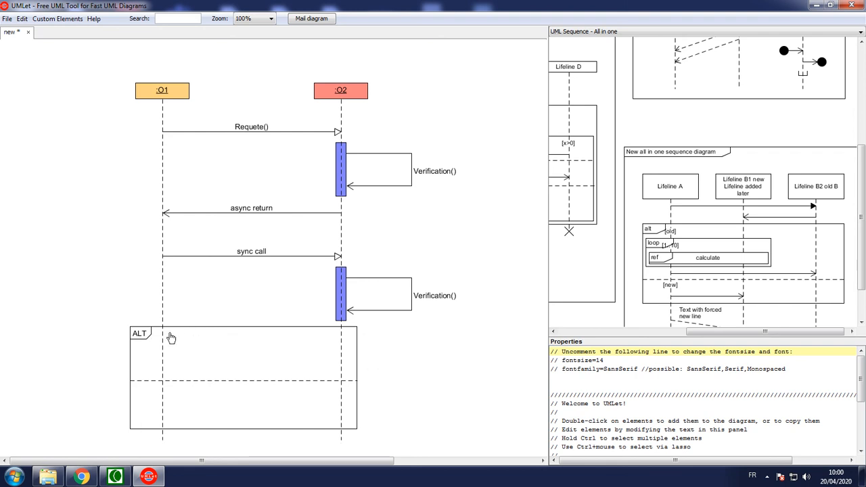
Step: Add the condition "x = 10" on a second line of the ALT frame's title
click(140, 338)
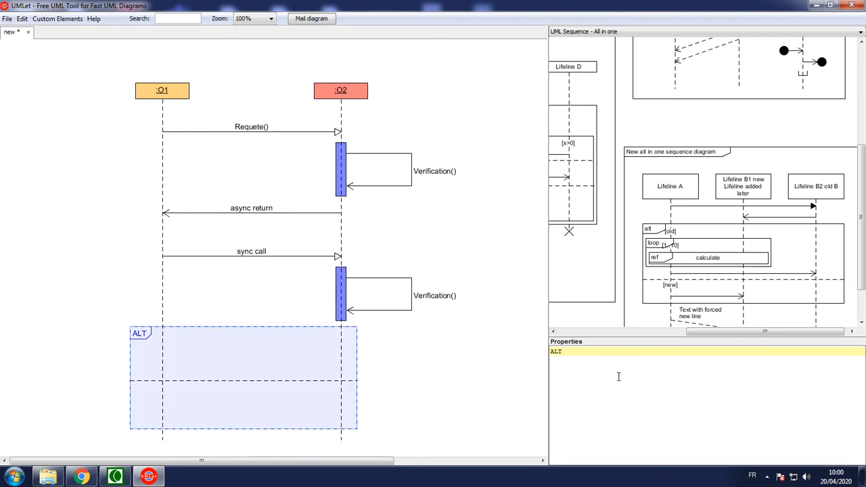
key(Return)
text(x = 10)
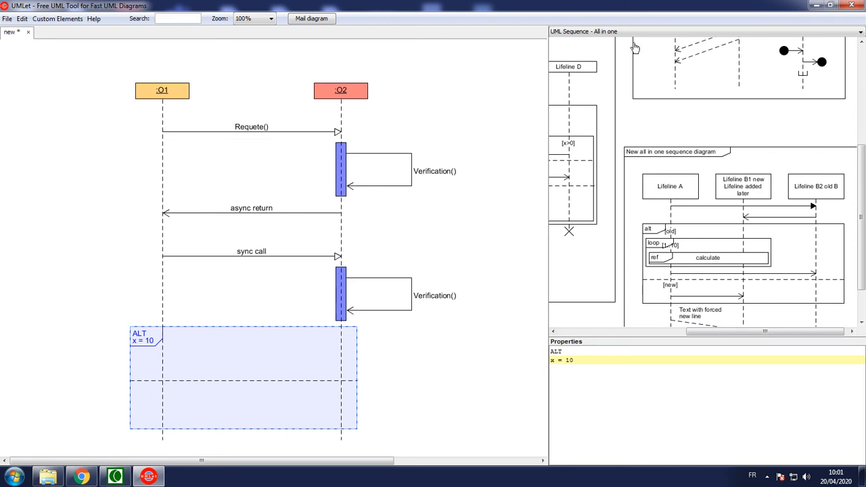
Step: Look over the UML Sequence palette, and go back to the samples in UML Sequence - All in one
click(614, 32)
click(600, 102)
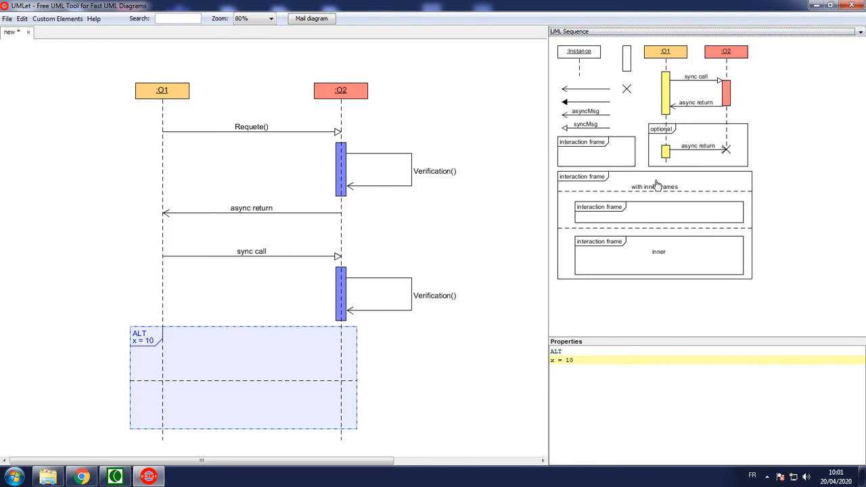
click(585, 32)
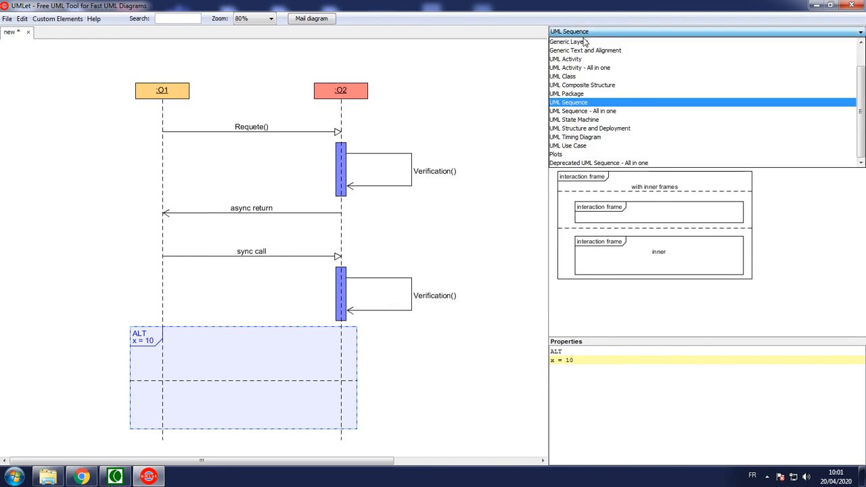
click(585, 111)
drag(774, 332, 778, 332)
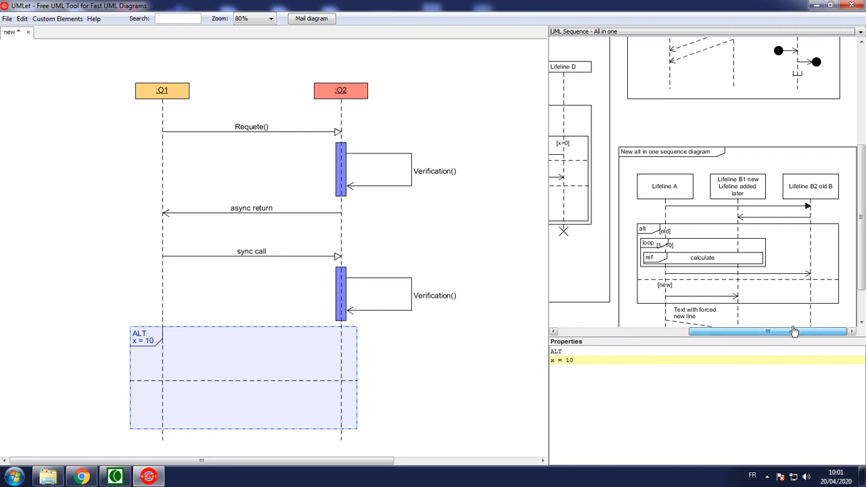
Step: Examine the property text of the "New all in one sequence diagram" sample for how its alt and loop fragments define conditions
click(665, 290)
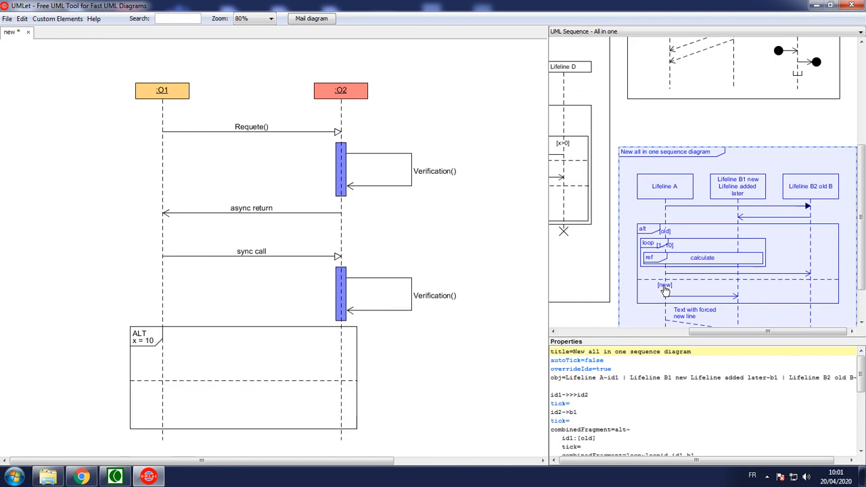
click(653, 405)
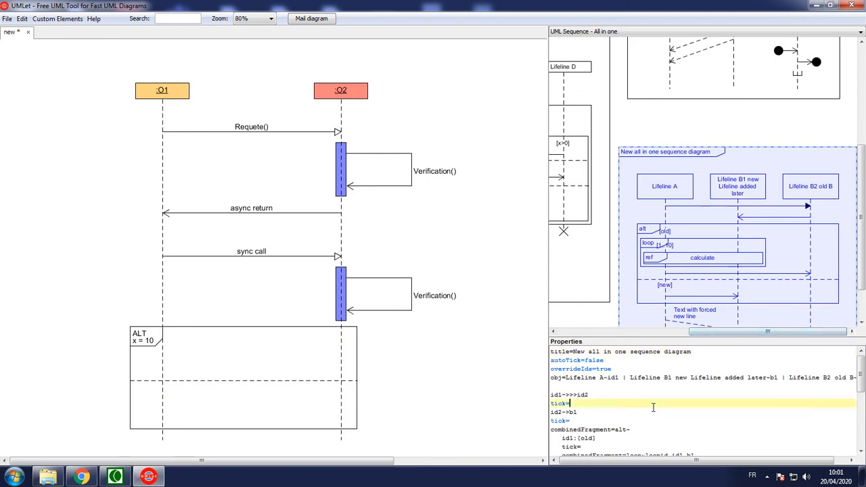
scroll(660, 409, down, 5)
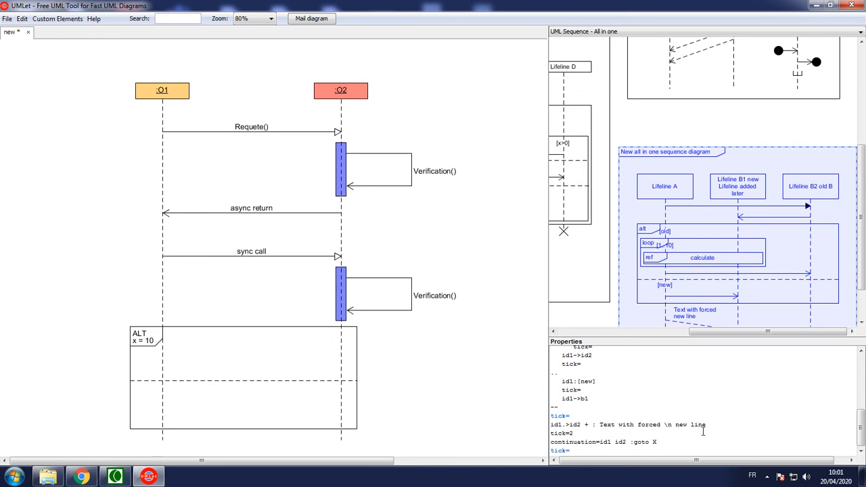
scroll(676, 428, up, 8)
scroll(679, 427, down, 8)
scroll(639, 438, up, 5)
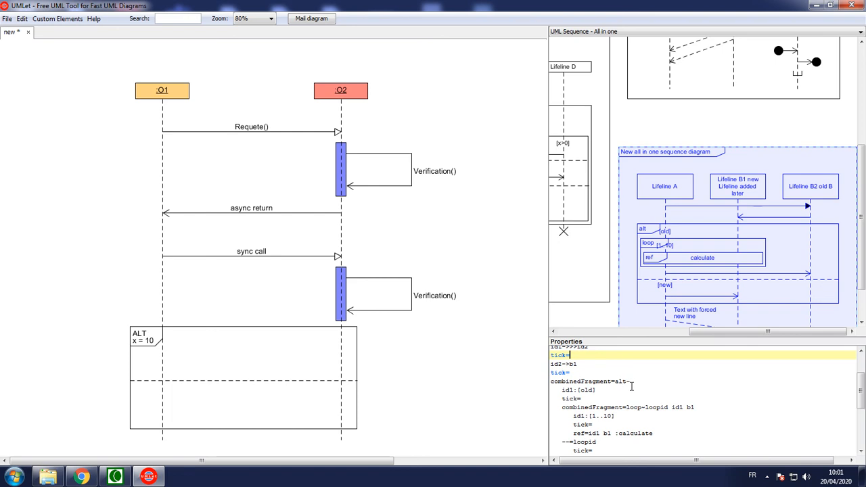
scroll(631, 387, down, 1)
double_click(570, 364)
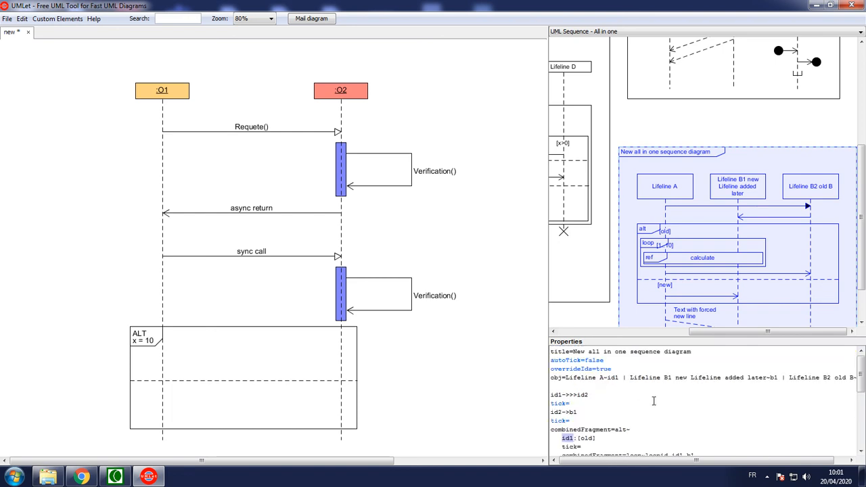
click(557, 394)
scroll(626, 402, down, 2)
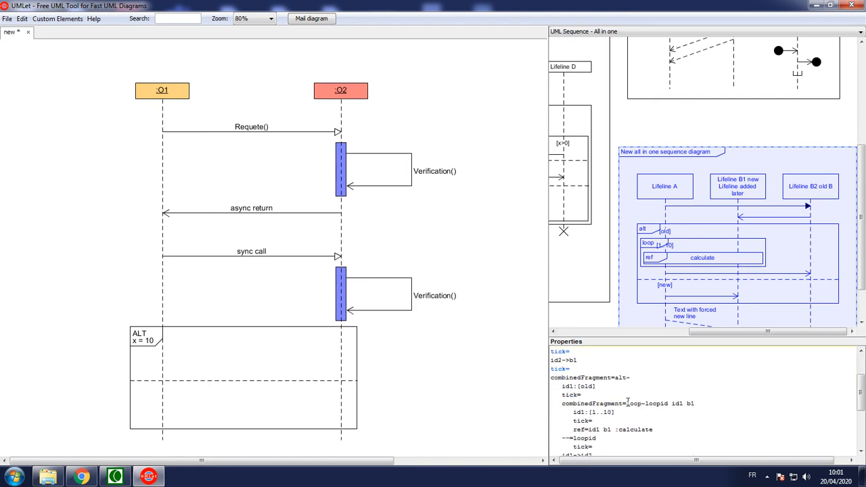
scroll(628, 402, down, 4)
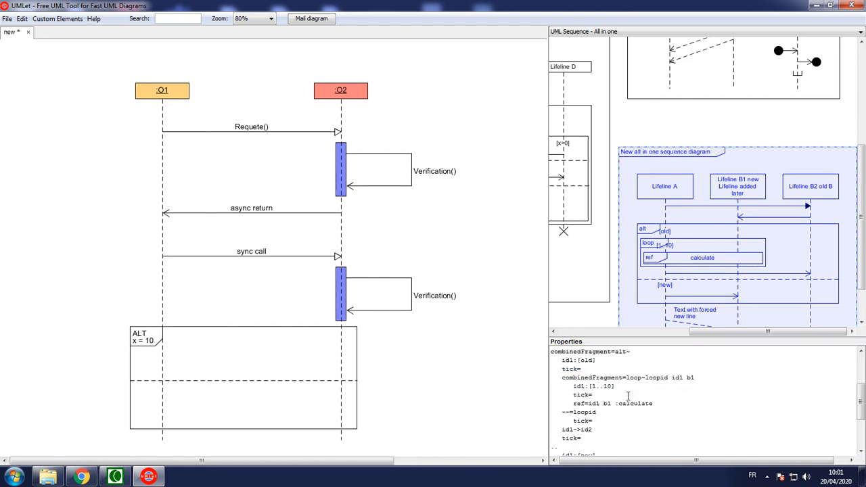
scroll(624, 391, down, 3)
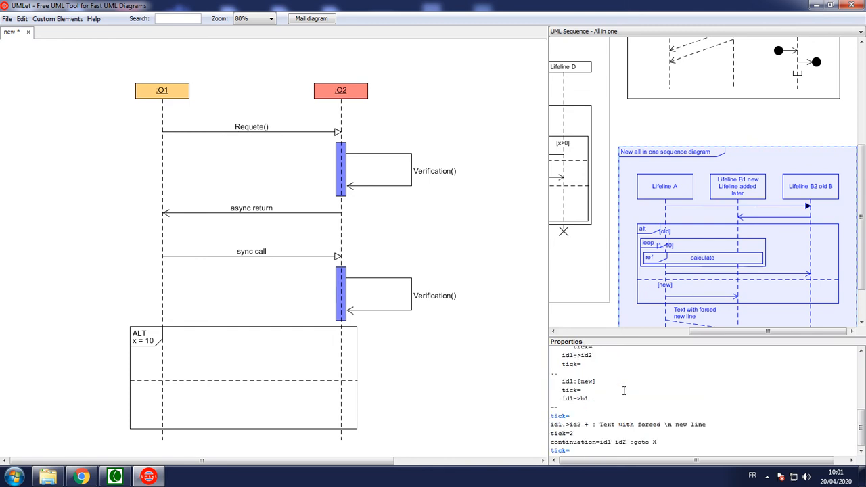
scroll(623, 391, up, 10)
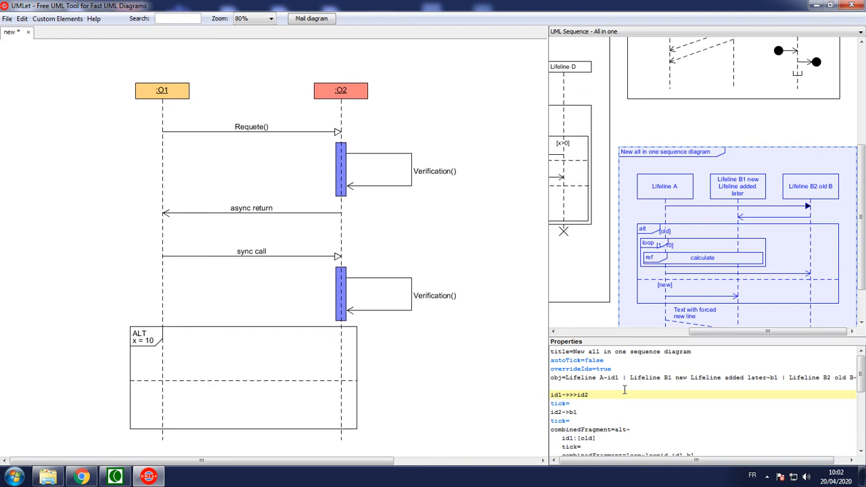
scroll(624, 389, down, 3)
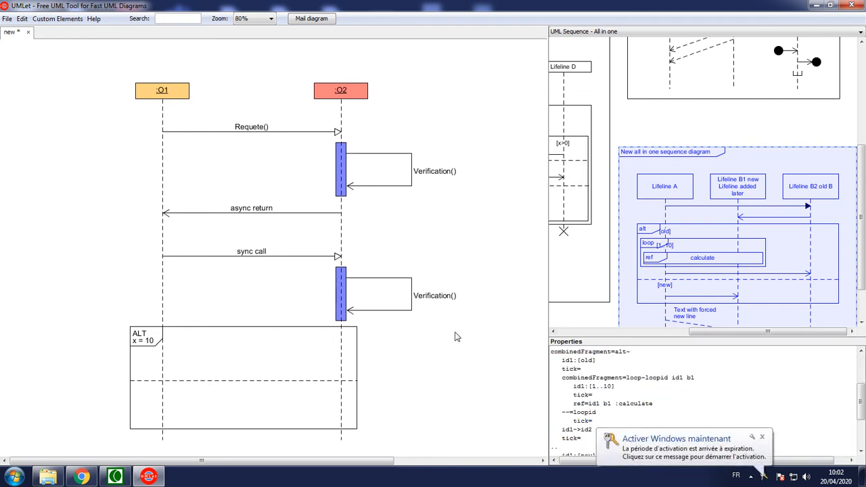
Step: Return to the UML Sequence palette
click(670, 73)
click(676, 32)
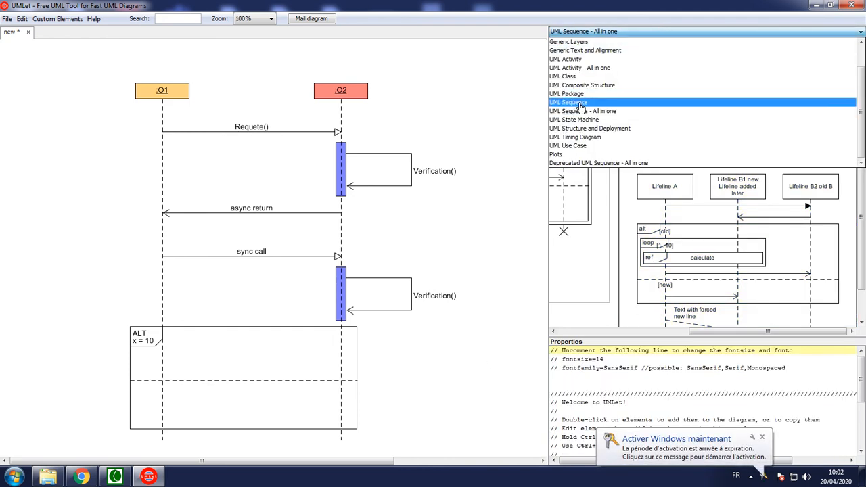
click(677, 100)
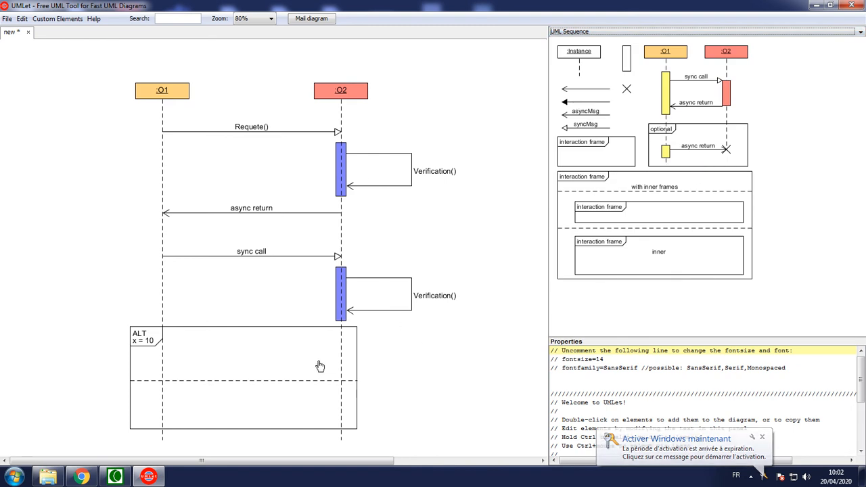
Step: Save the diagram as sequence1 in UMLet diagram format in the My Diagrams folder
key(ctrl+s)
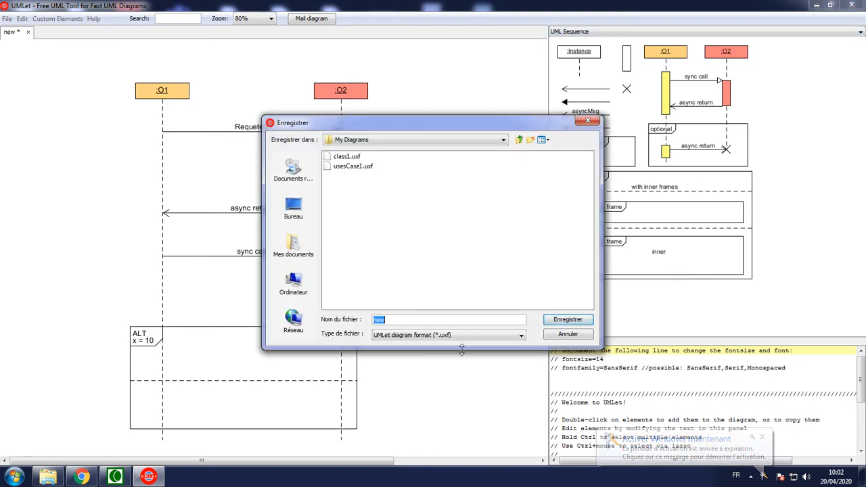
text(sequence1)
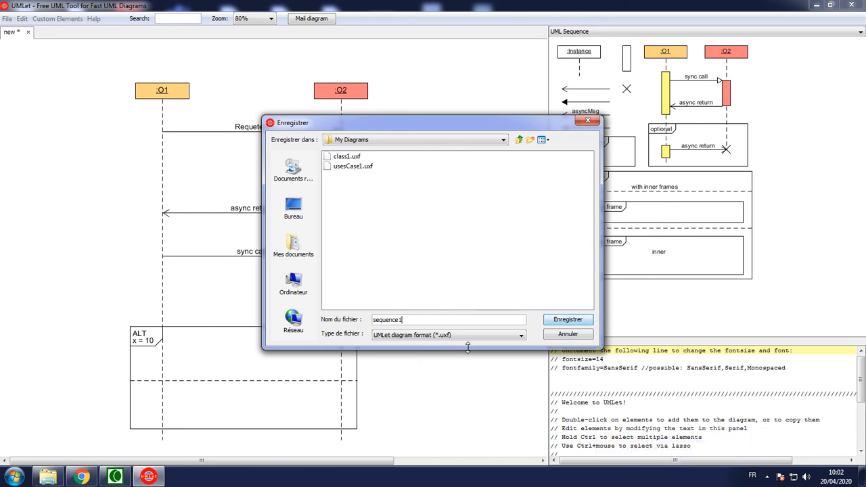
click(571, 322)
Step: Export the diagram as a JPG image named sequence1 in the My Diagrams folder
click(6, 19)
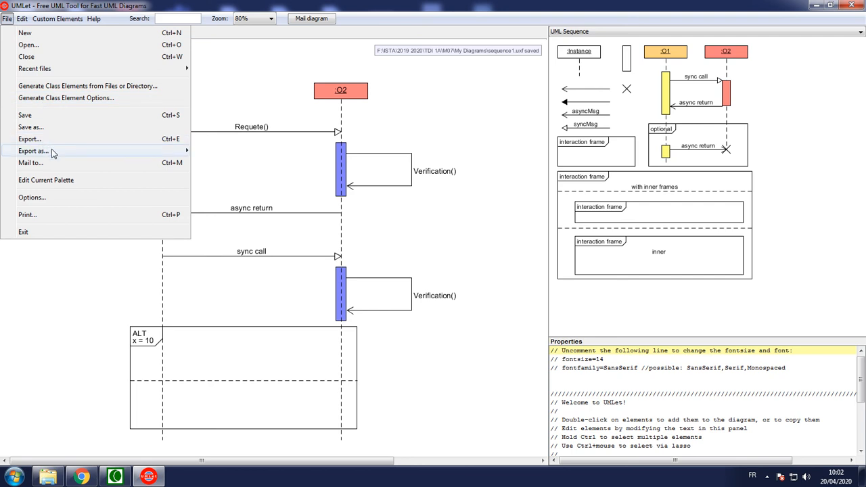
mouse_move(53, 152)
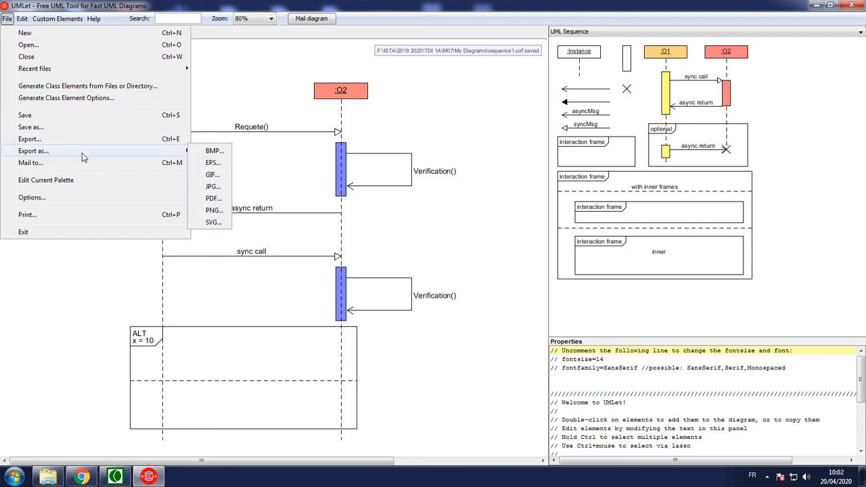
click(212, 186)
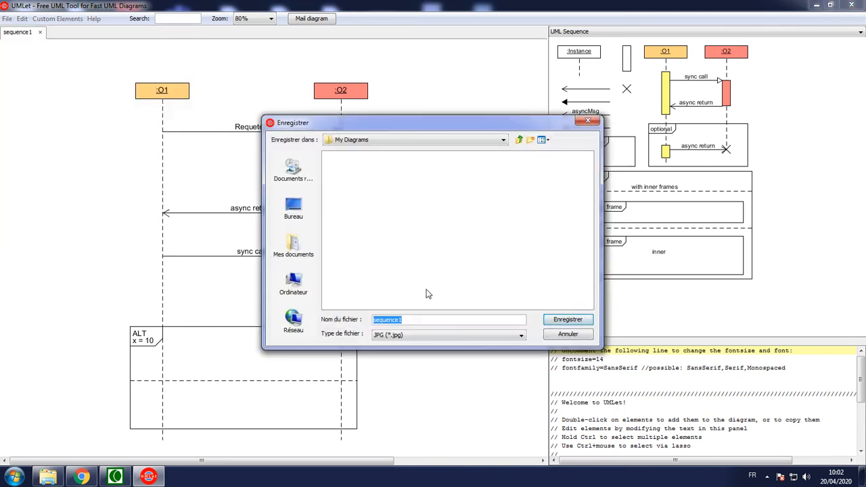
click(568, 319)
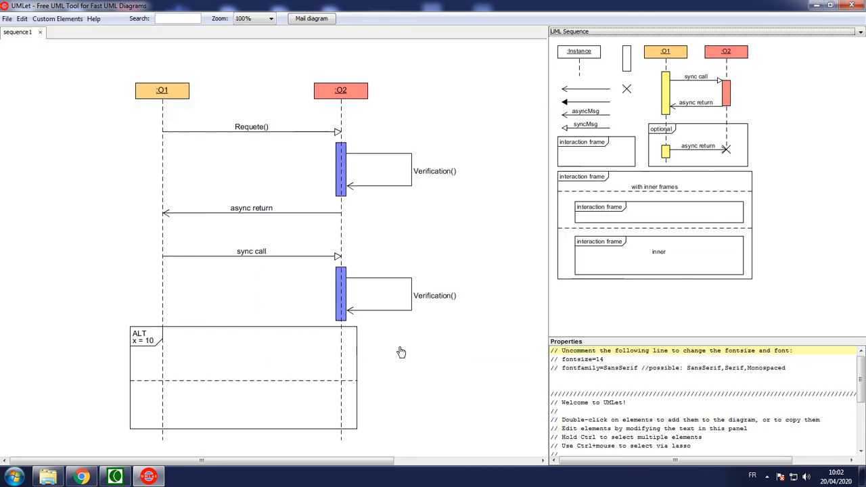
Step: Switch to Windows Explorer, view the exported sequence1 image from M07's My Diagrams folder, and close the viewer
click(47, 476)
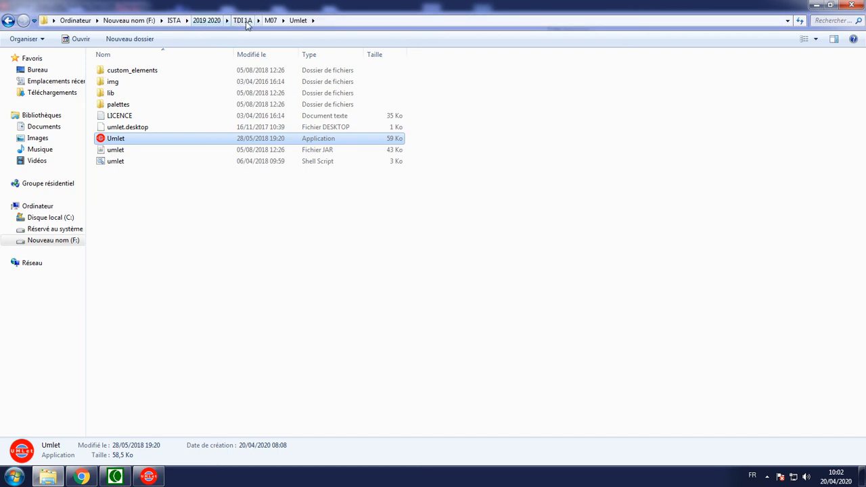
click(269, 20)
double_click(116, 69)
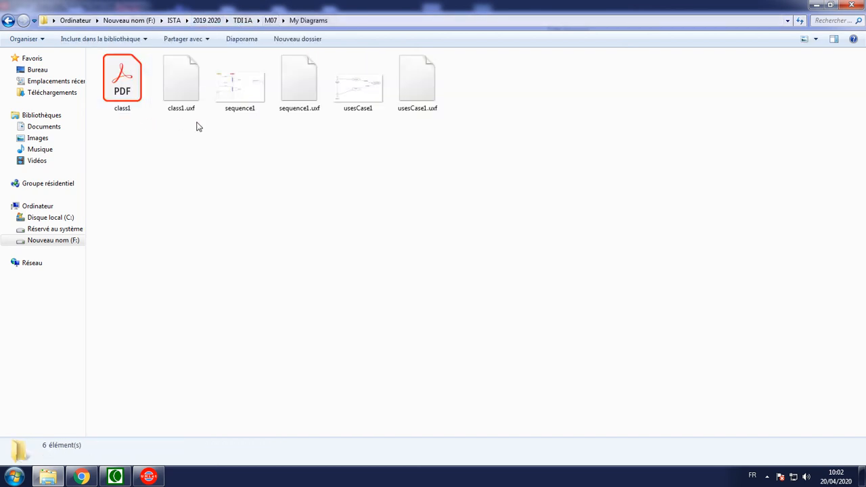
double_click(239, 85)
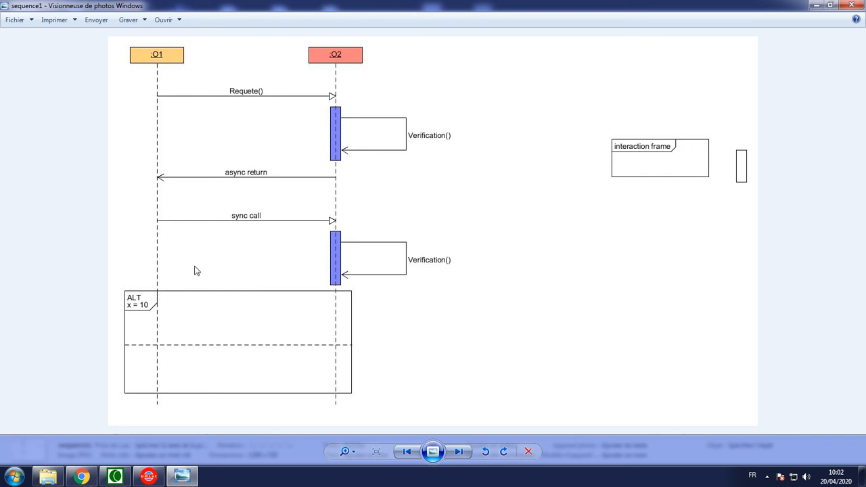
click(851, 6)
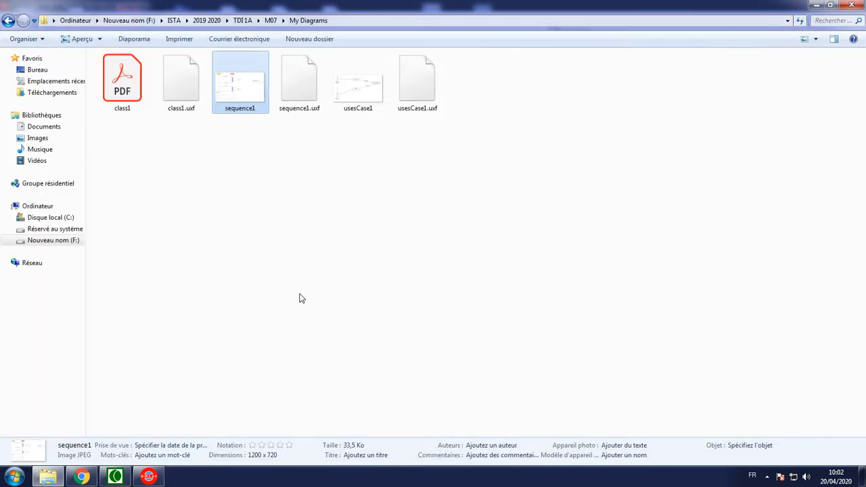
click(217, 379)
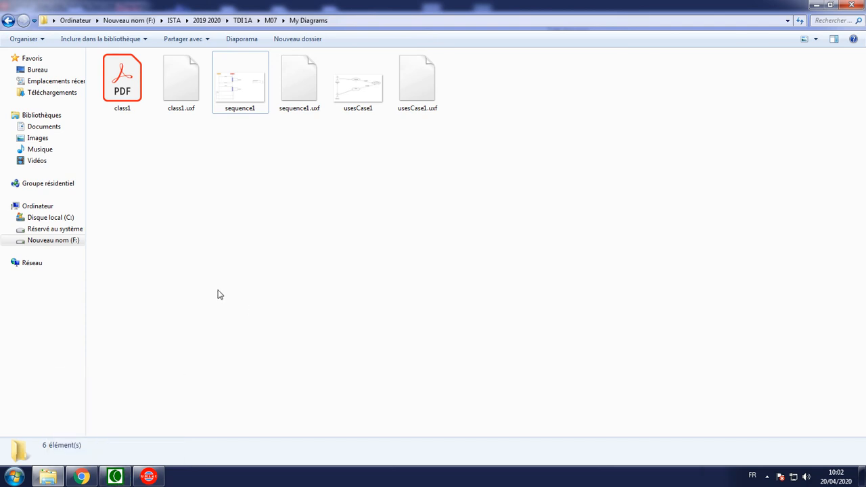
click(150, 476)
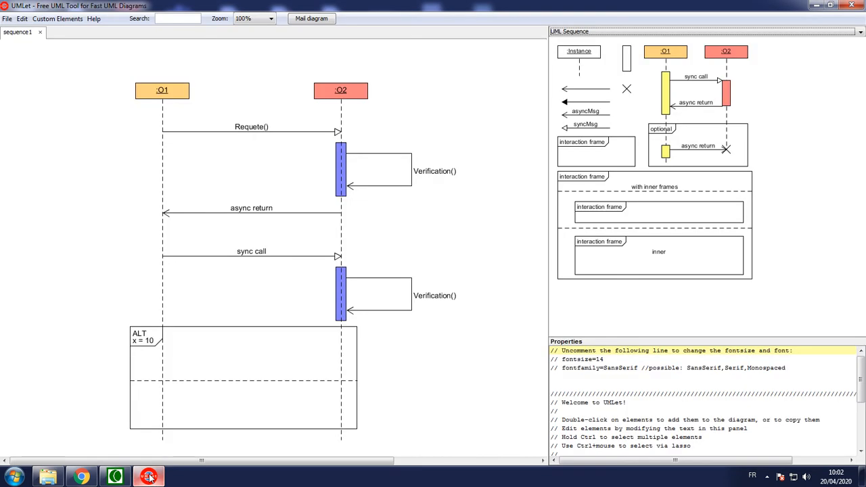
click(149, 477)
click(150, 475)
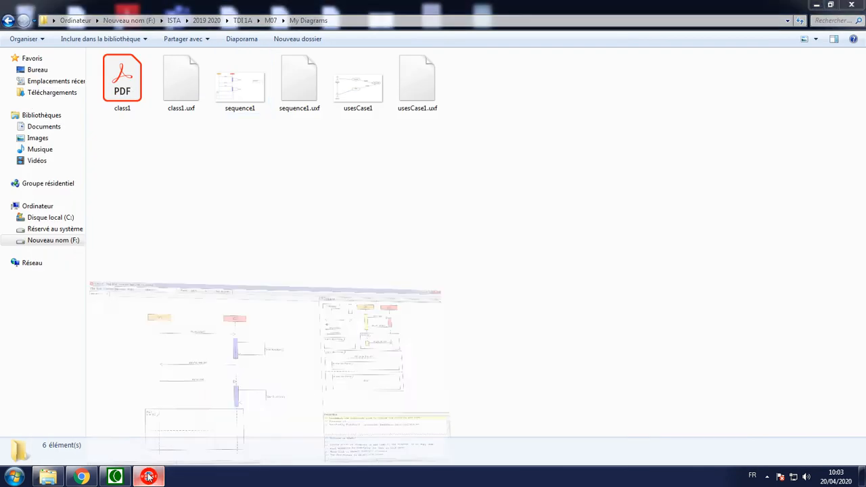
click(149, 476)
click(115, 477)
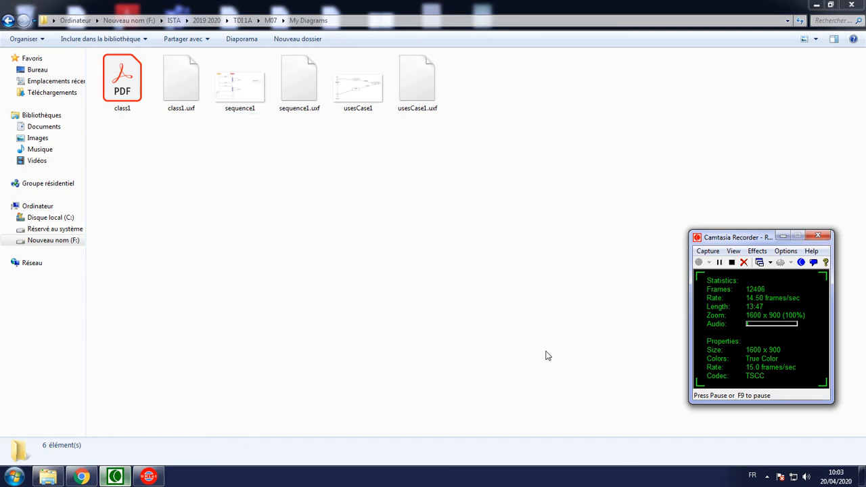